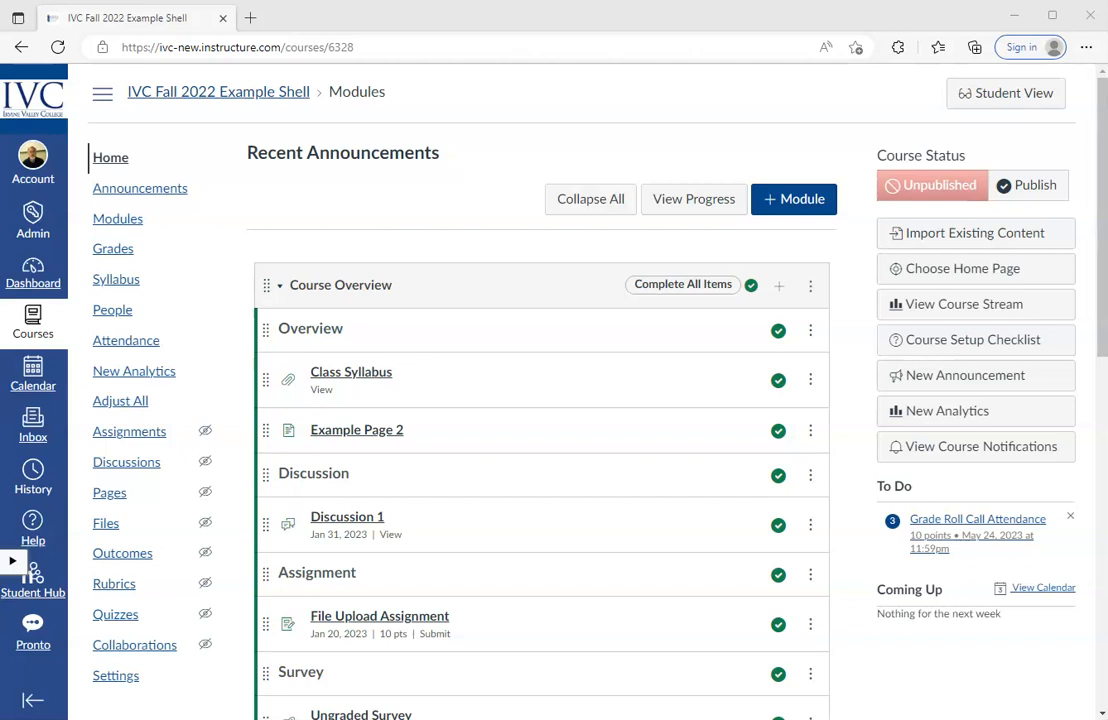
Enable TechConnect Zoom in the course navigation settings and save the updated navigation
click(118, 677)
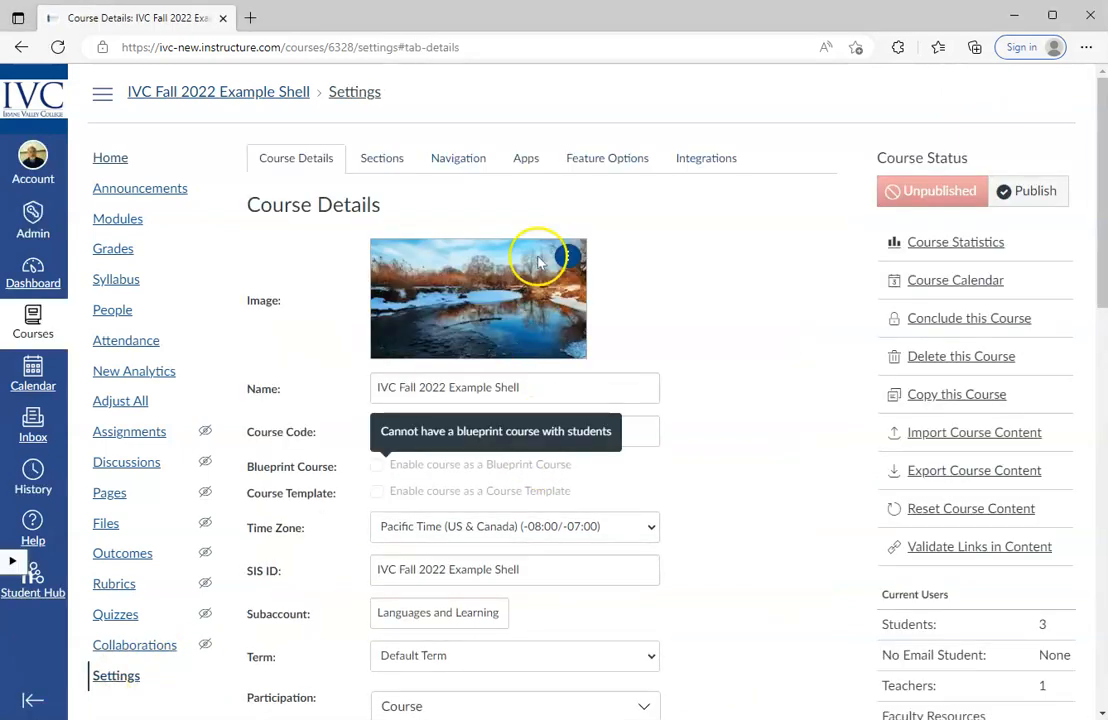
click(471, 170)
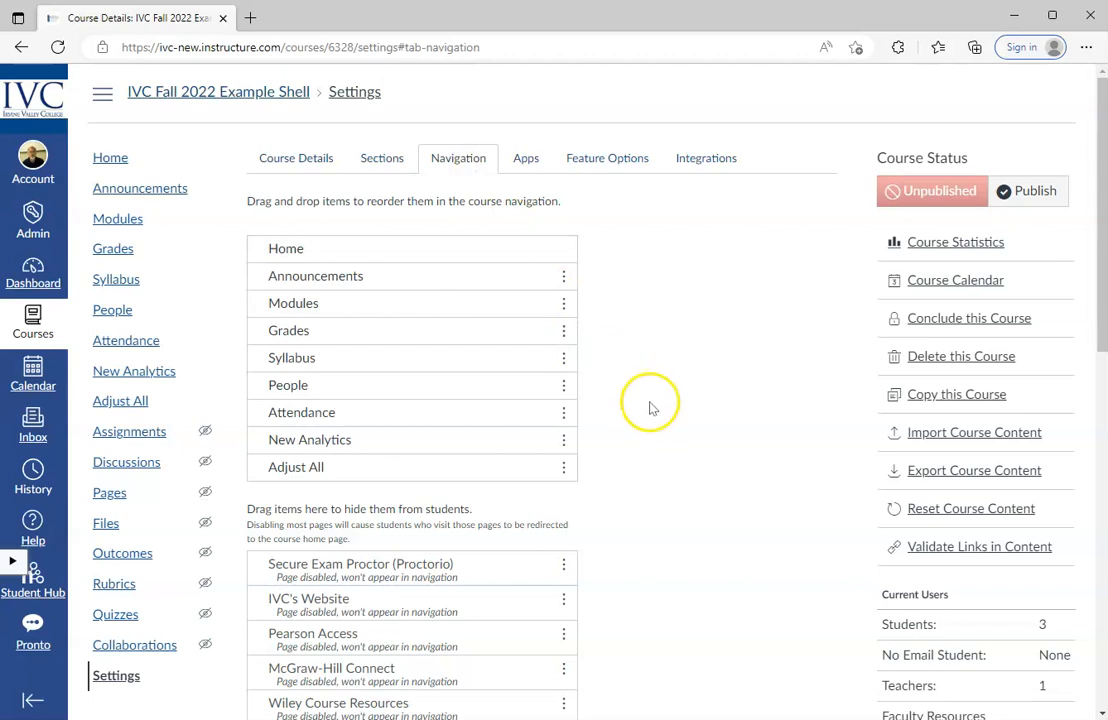
scroll(650, 410, down, 10)
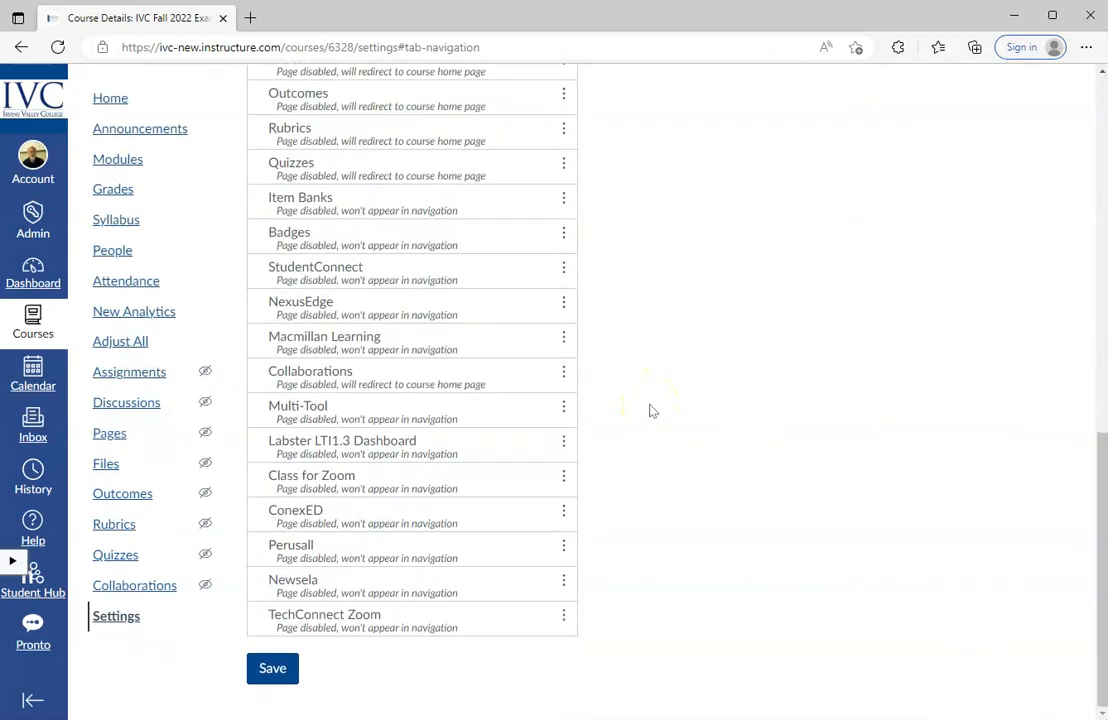
click(563, 615)
click(565, 660)
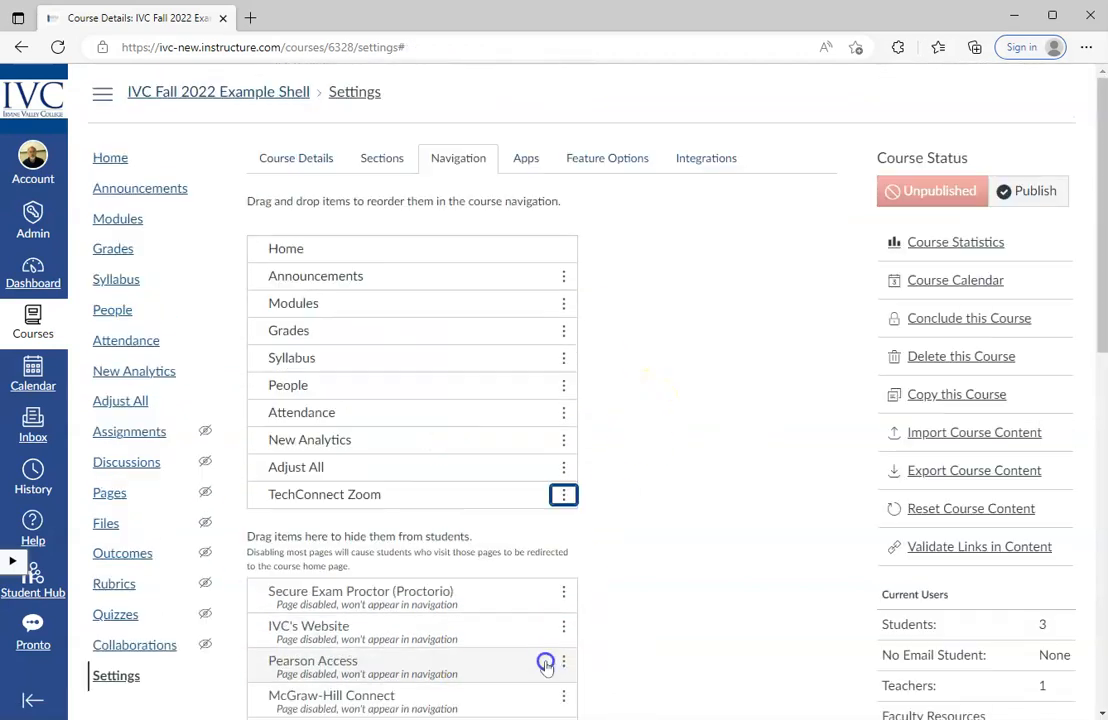
scroll(670, 598, down, 10)
click(260, 674)
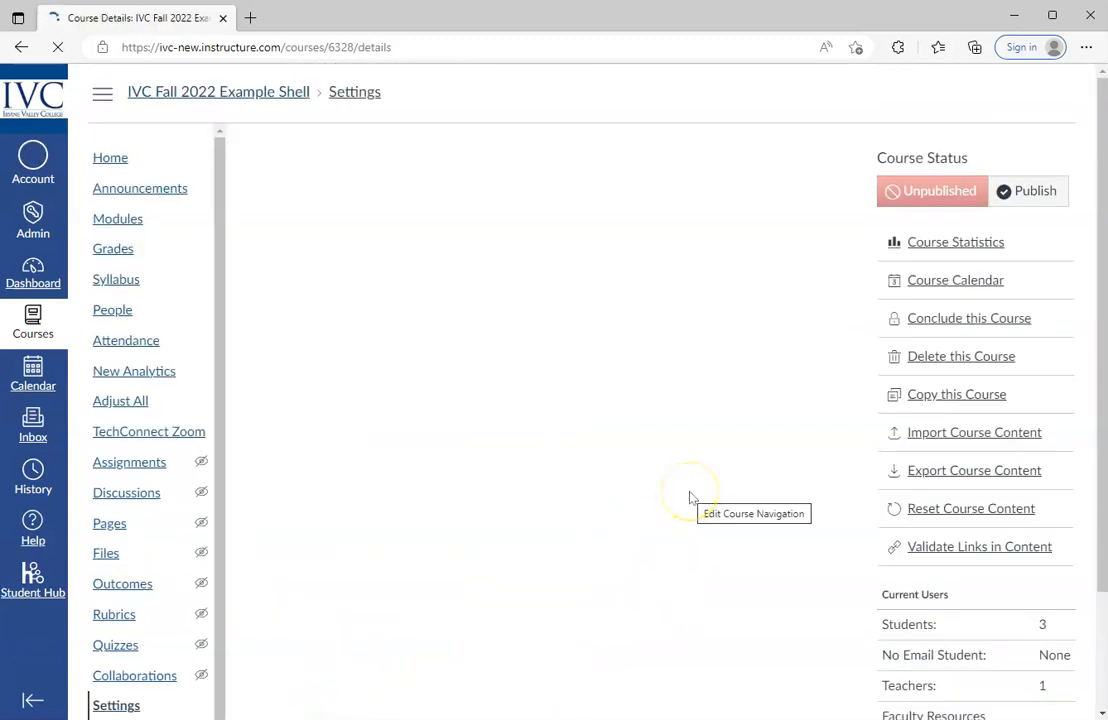
Start scheduling a new meeting in TechConnect Zoom and select its prefilled topic text
click(157, 436)
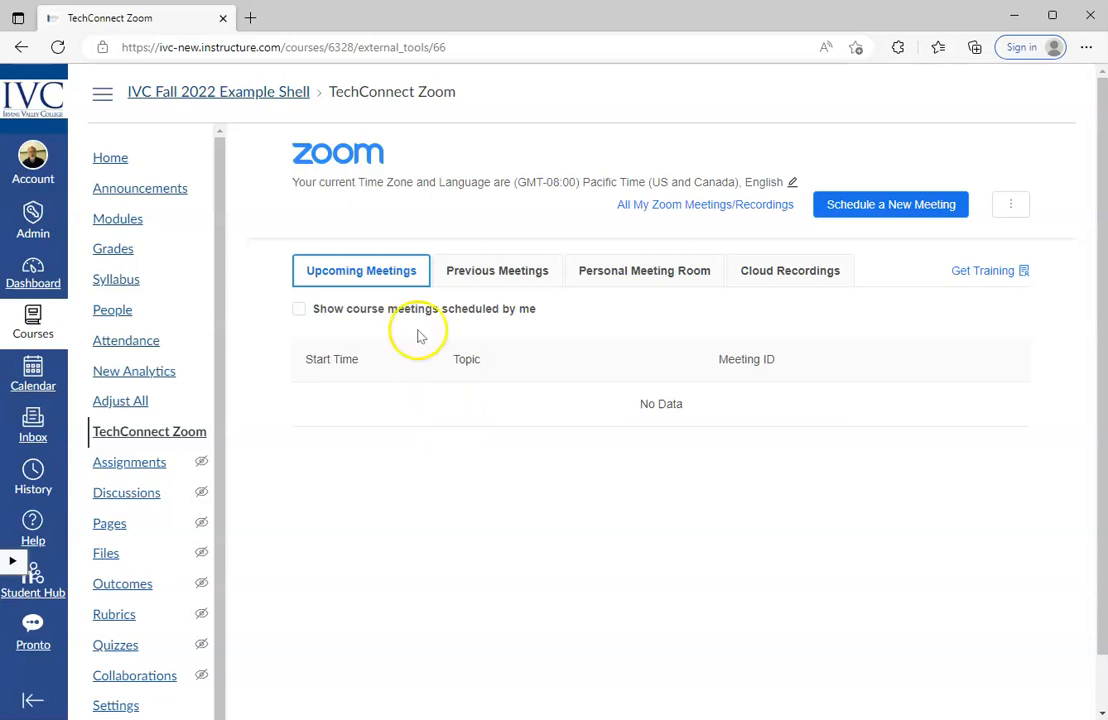
click(893, 205)
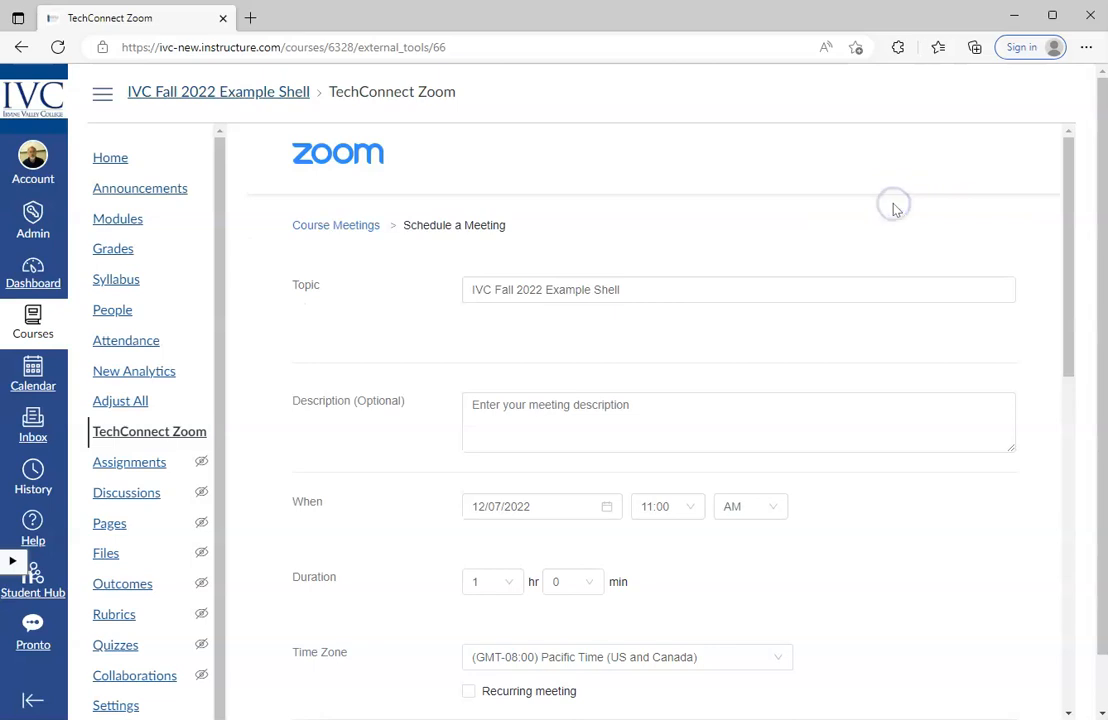
click(647, 289)
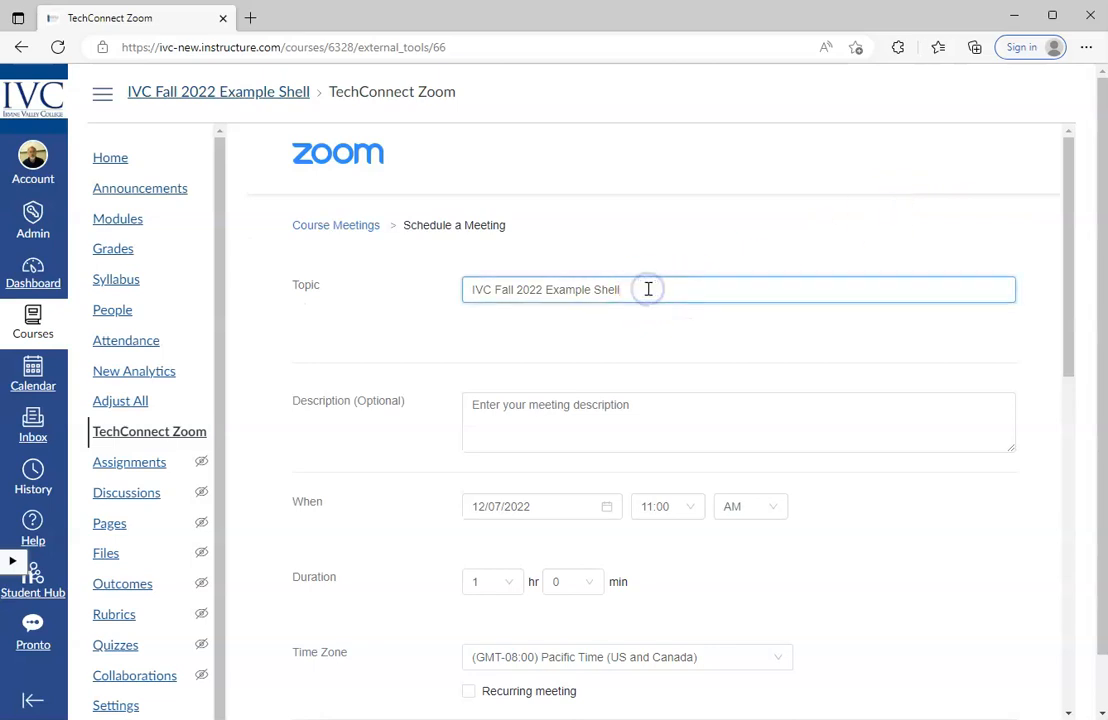
drag(648, 289, 452, 295)
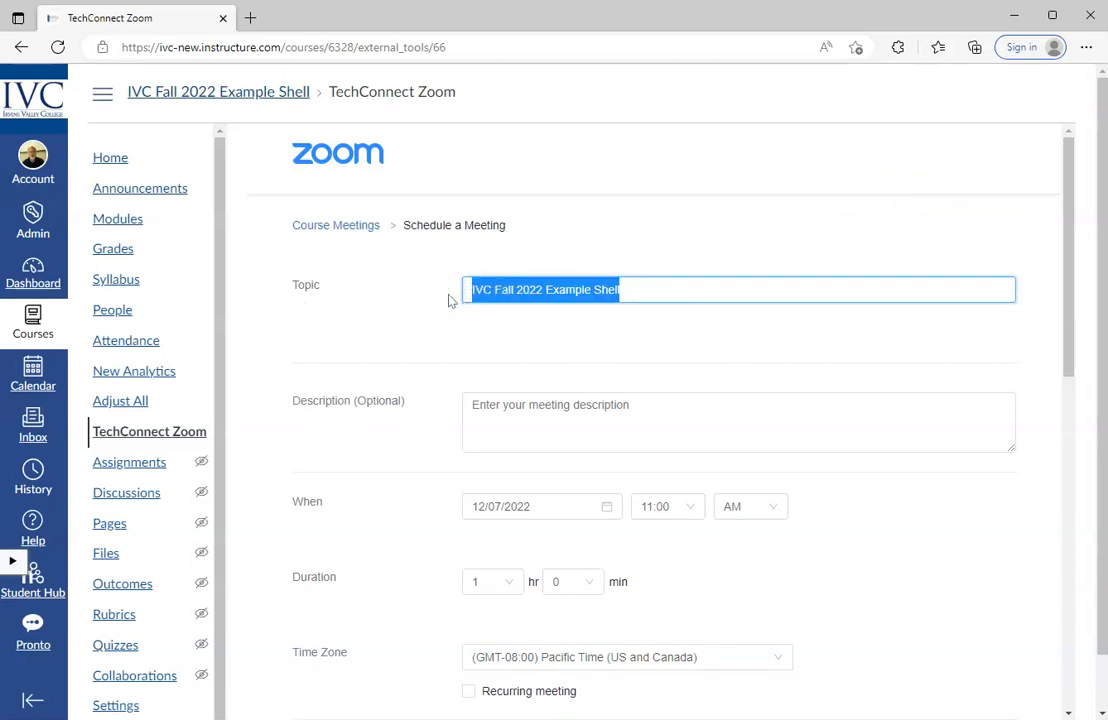
text(Monday and We)
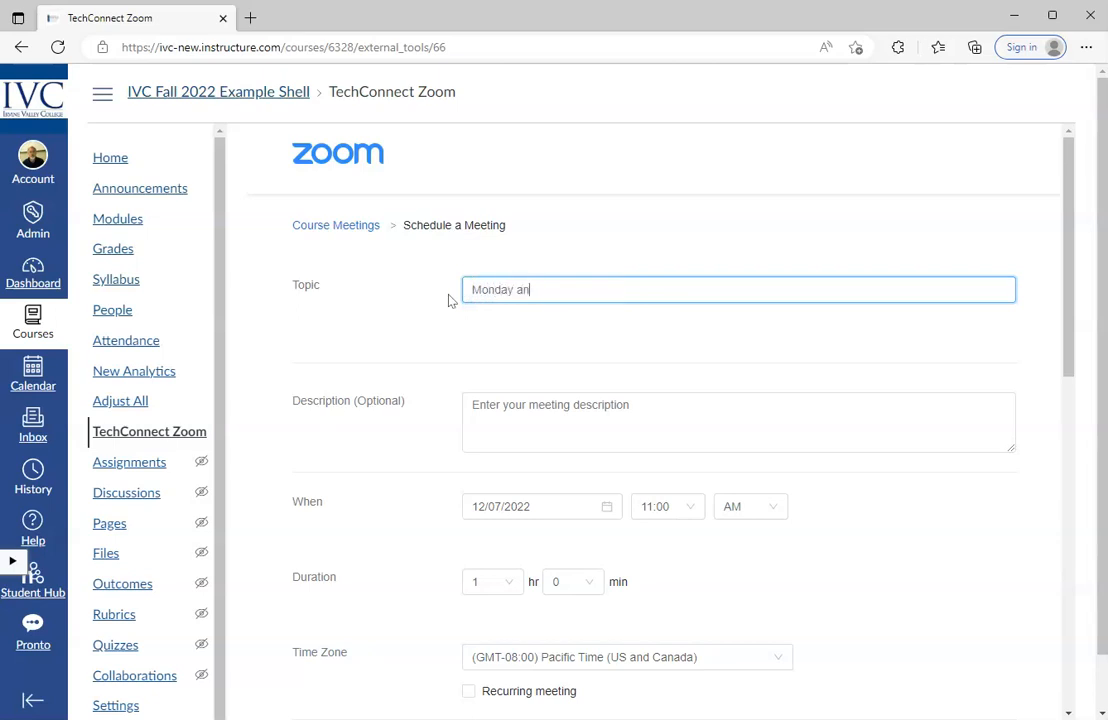
key(BackSpace)
key(BackSpace)
key(BackSpace)
key(BackSpace)
key(BackSpace)
key(BackSpace)
key(BackSpace)
key(BackSpace)
key(BackSpace)
key(BackSpace)
key(BackSpace)
key(BackSpace)
key(BackSpace)
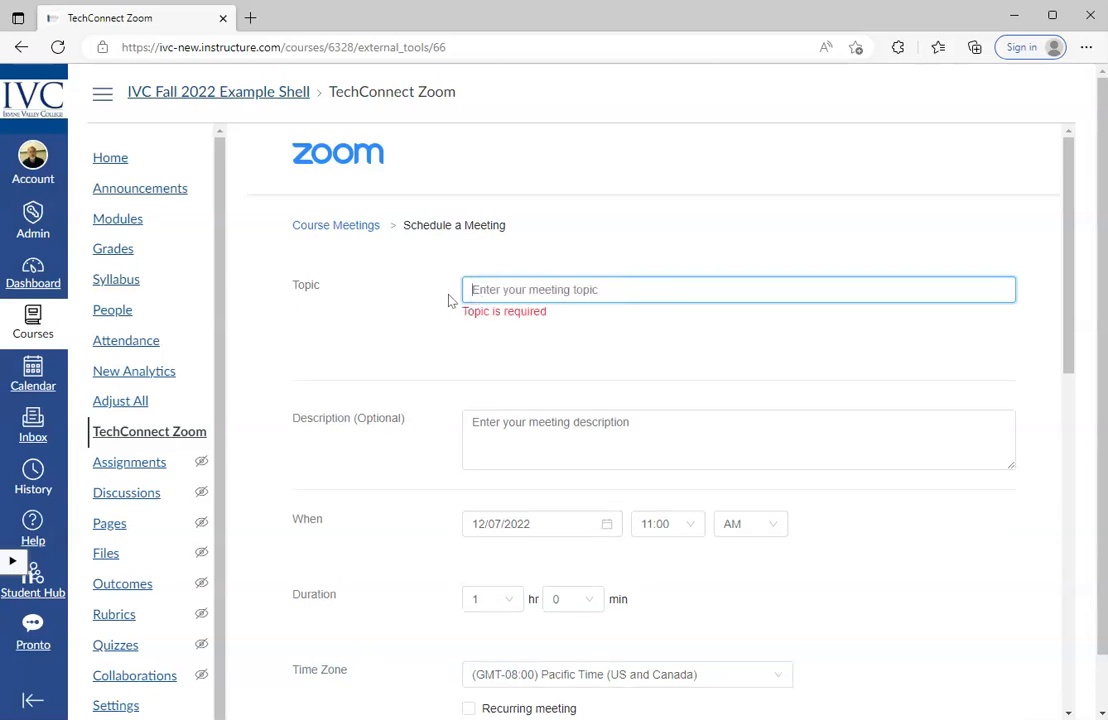
Set the topic to "Example Class - MW 9:00" and the description to "This is an example of how TechConnect Zoom works."
text(Examp)
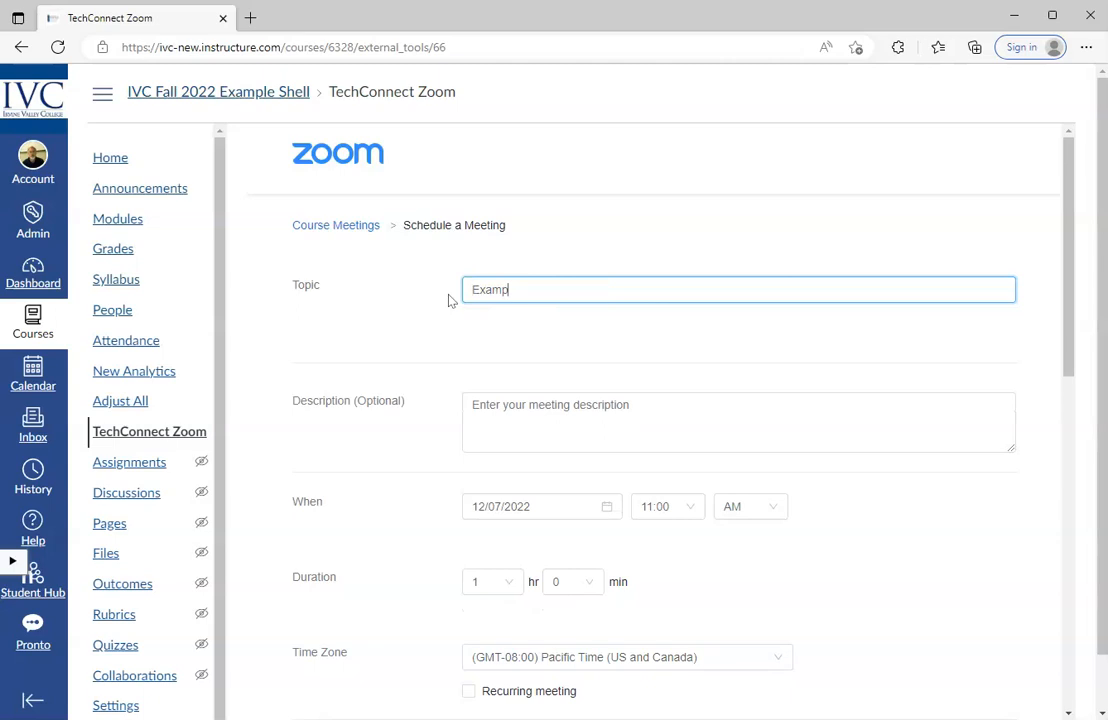
text(le Class - MW 9:00)
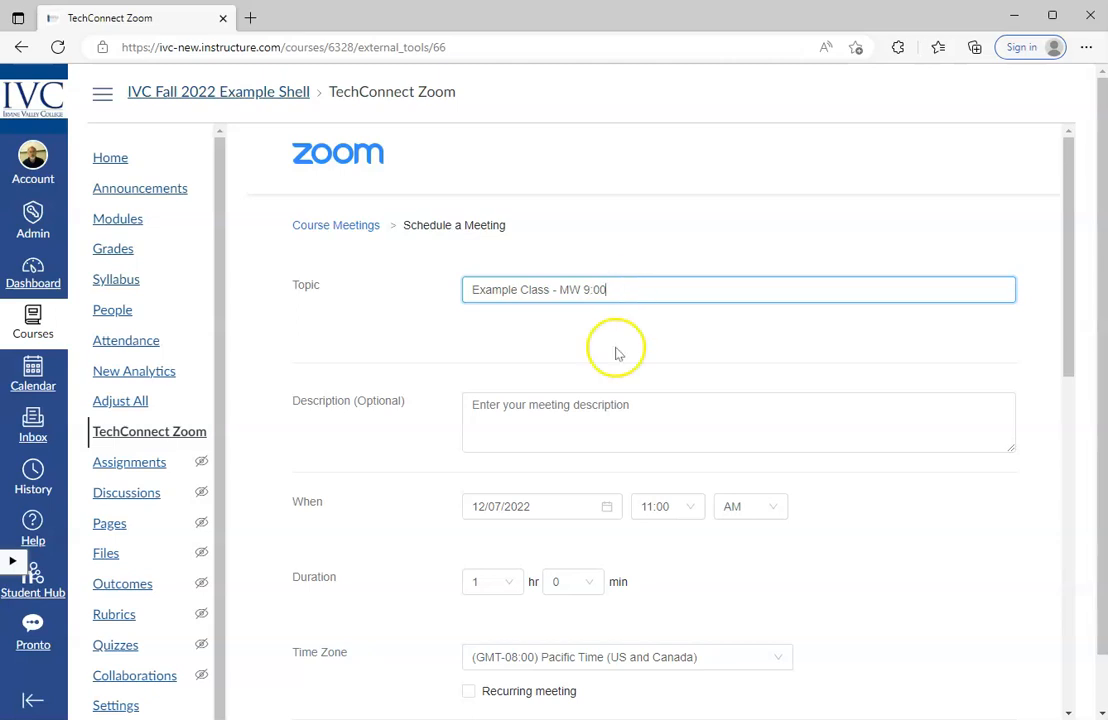
click(539, 413)
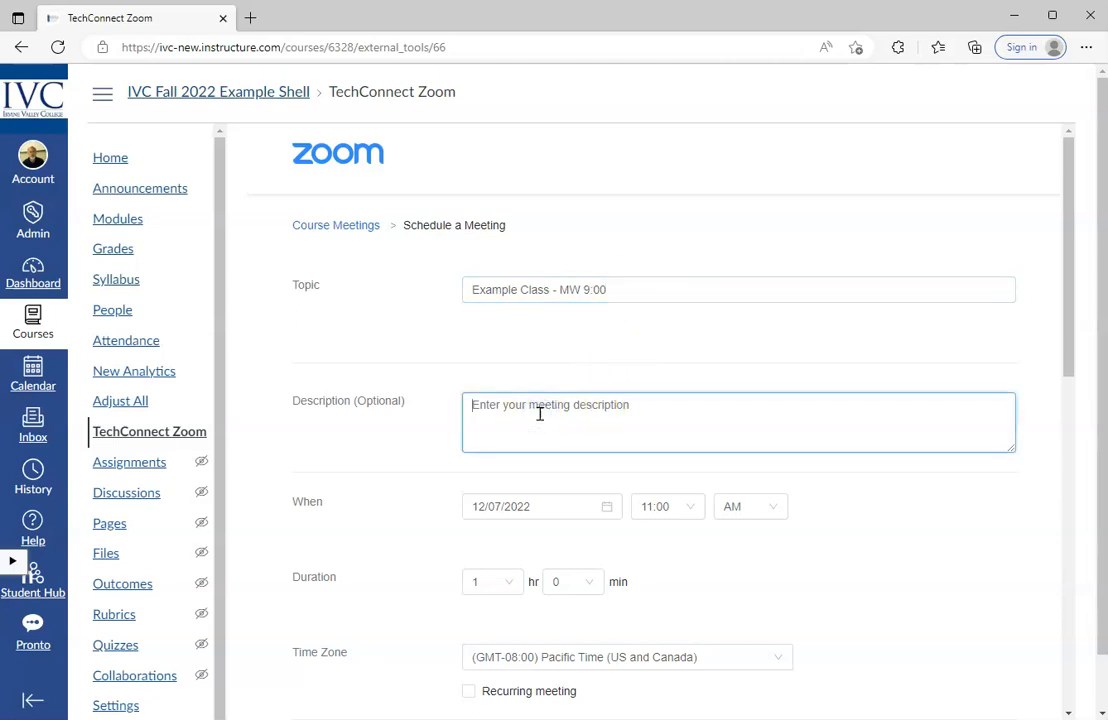
text(This is an )
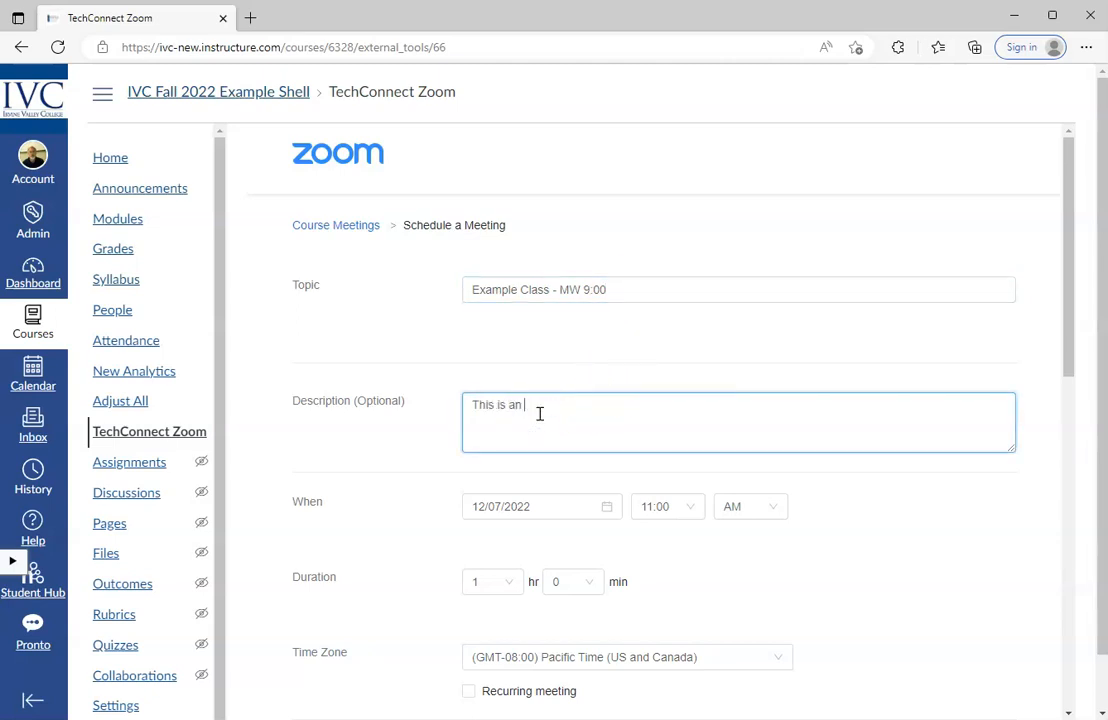
text(example of hour)
key(BackSpace)
text(w Tech C)
key(BackSpace)
key(BackSpace)
text(Connect )
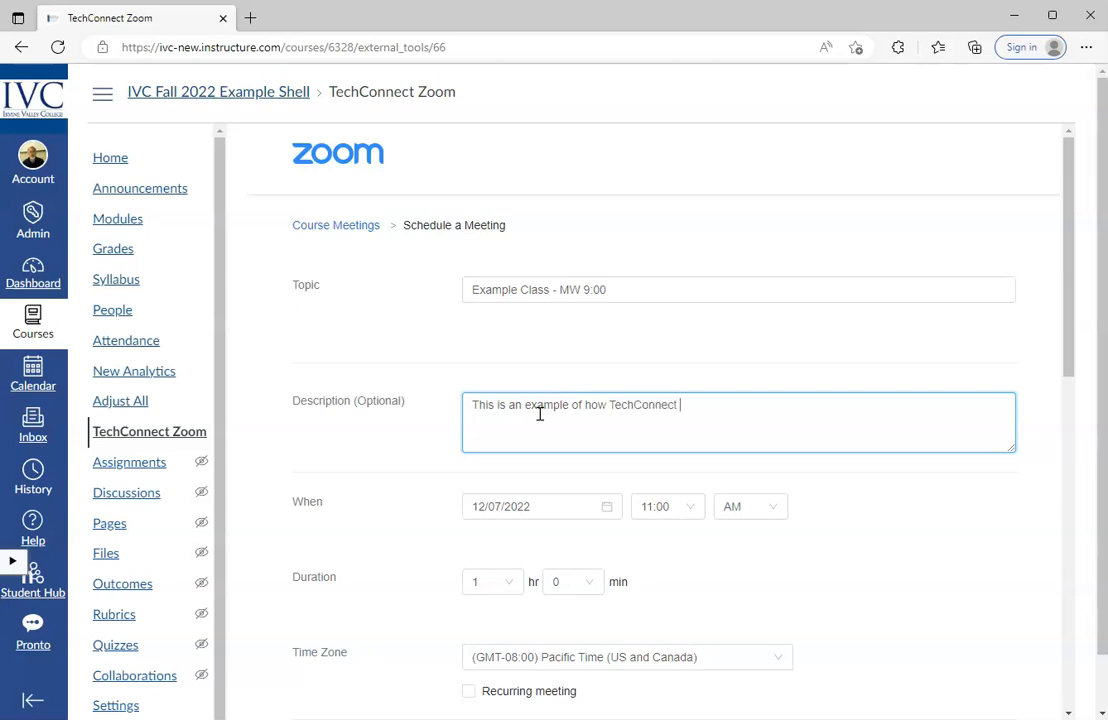
text(Zoom works.)
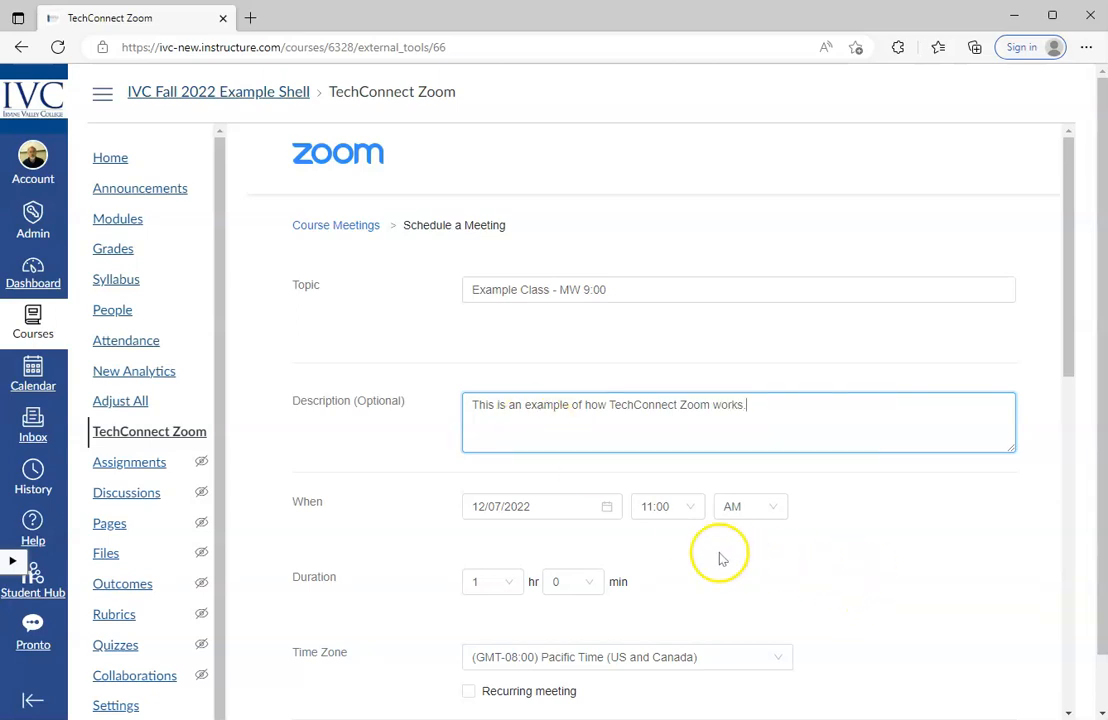
Set the meeting to start on 02/22/2023 at 9:00
click(606, 508)
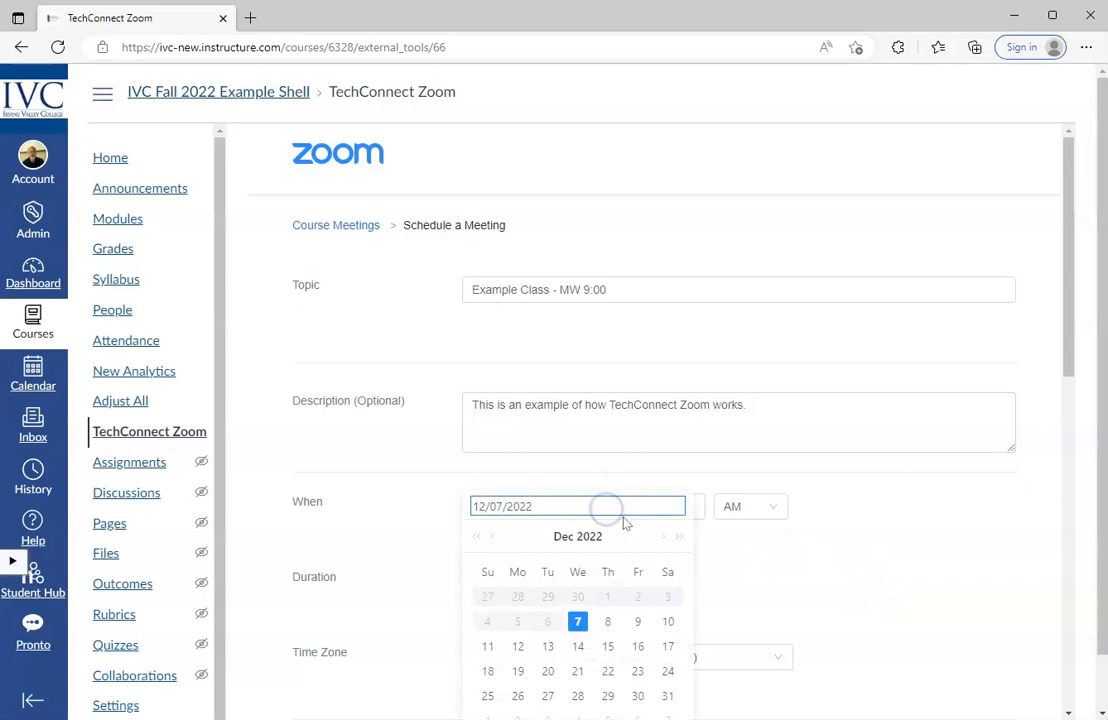
click(662, 537)
click(662, 538)
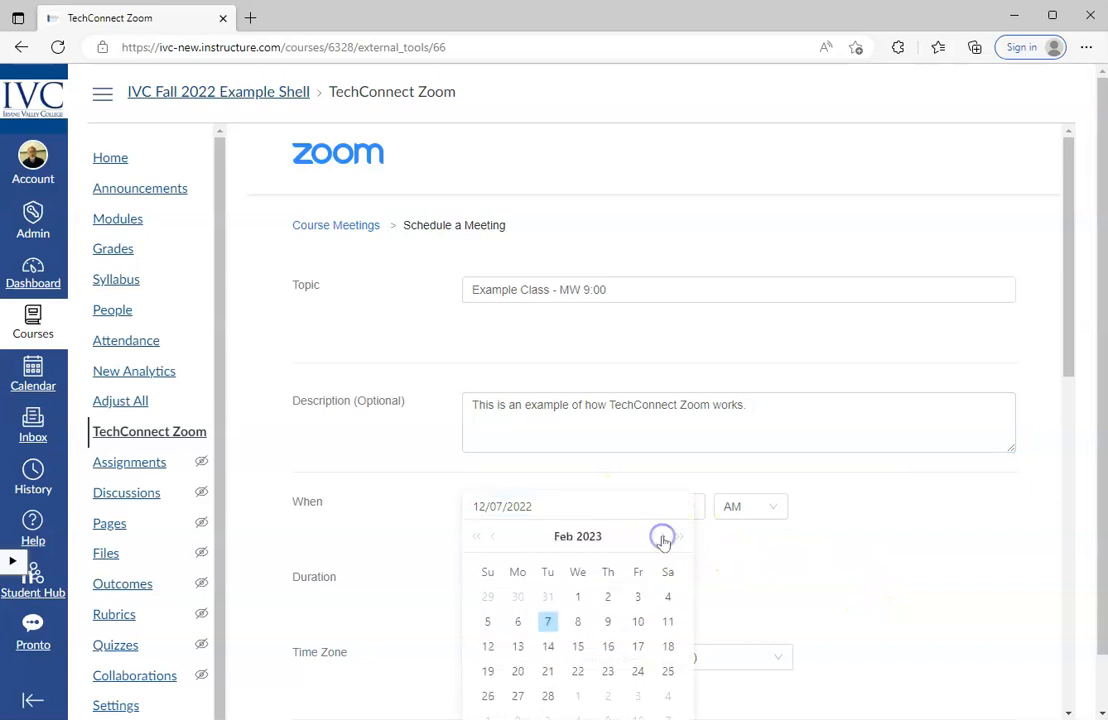
click(578, 674)
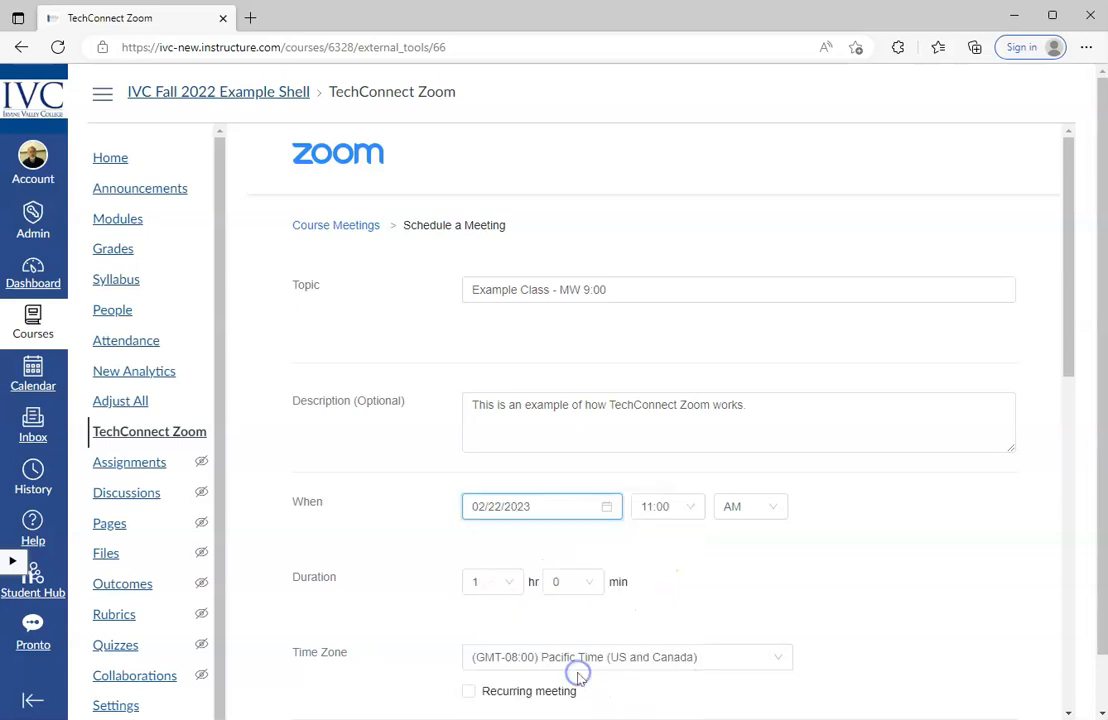
click(655, 512)
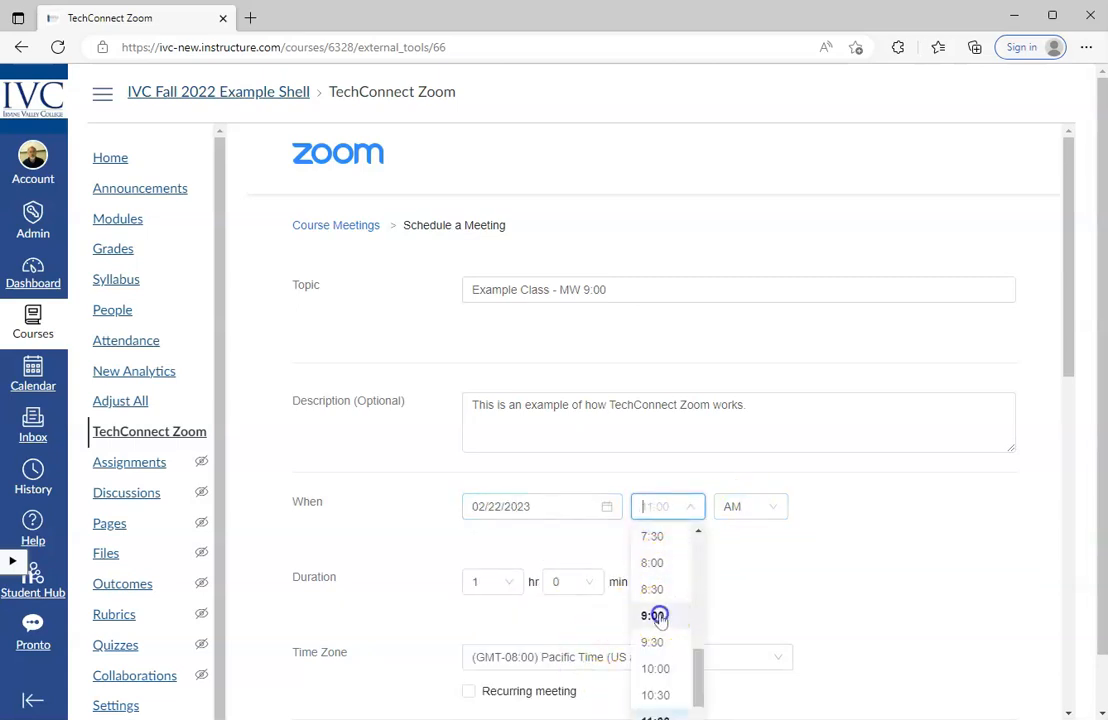
click(655, 617)
Make the meeting recurring with weekly recurrence, adding Monday to the days it occurs on
scroll(880, 553, down, 2)
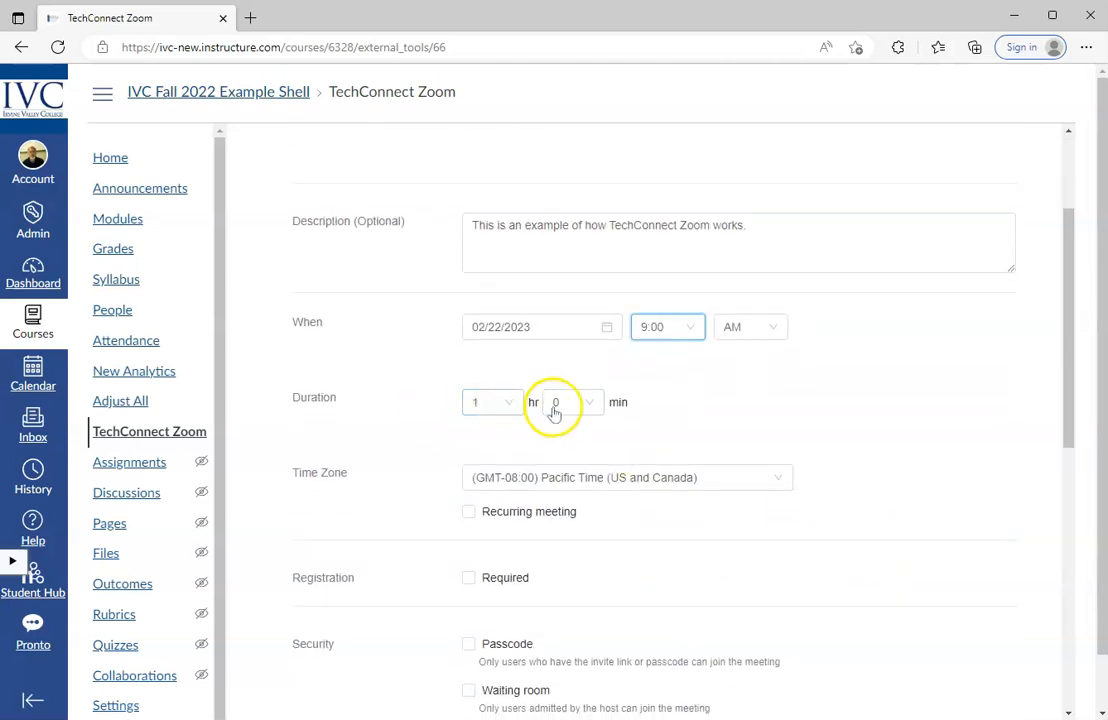
scroll(724, 418, down, 4)
scroll(722, 412, up, 2)
click(468, 336)
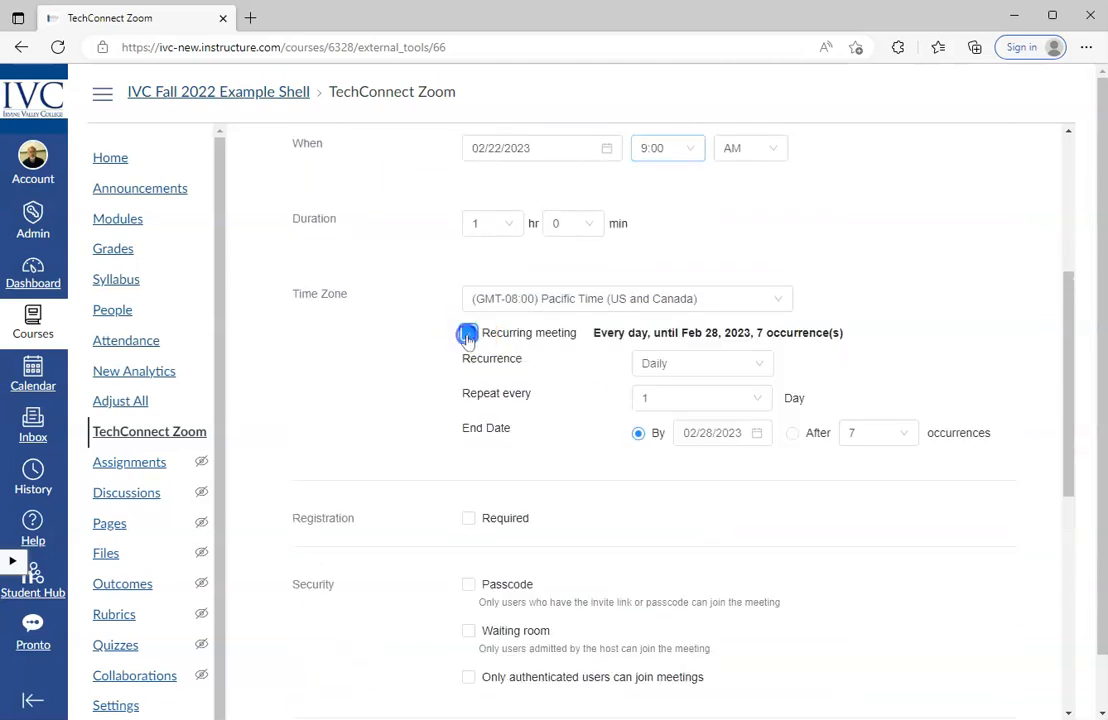
click(706, 366)
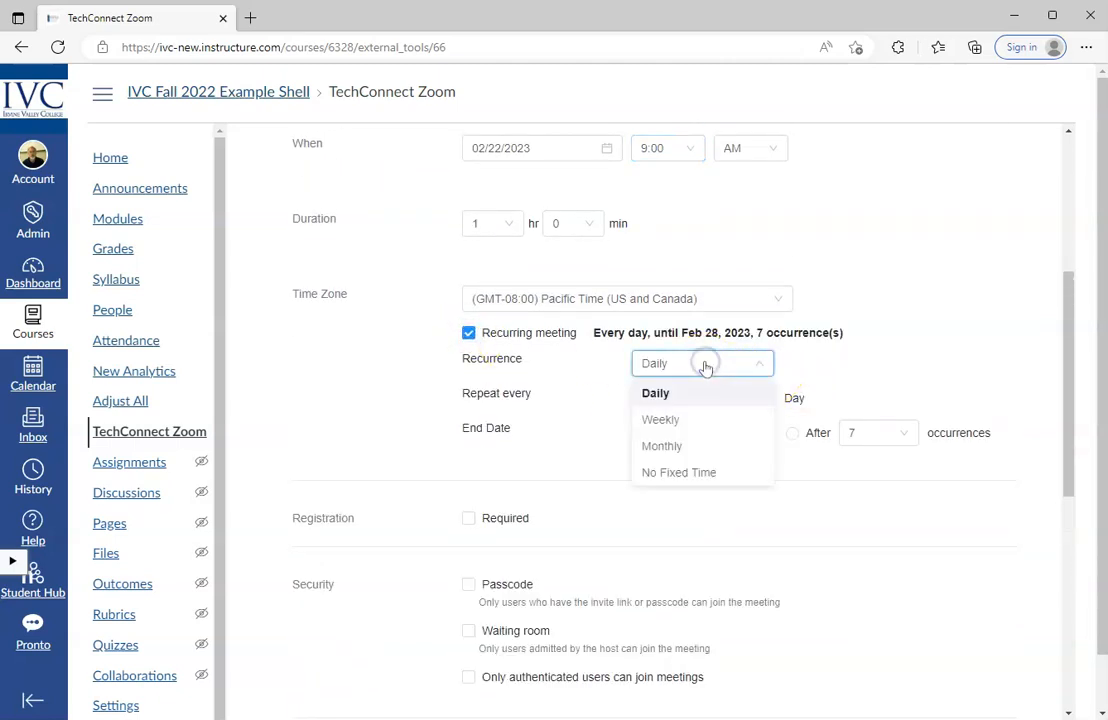
click(662, 420)
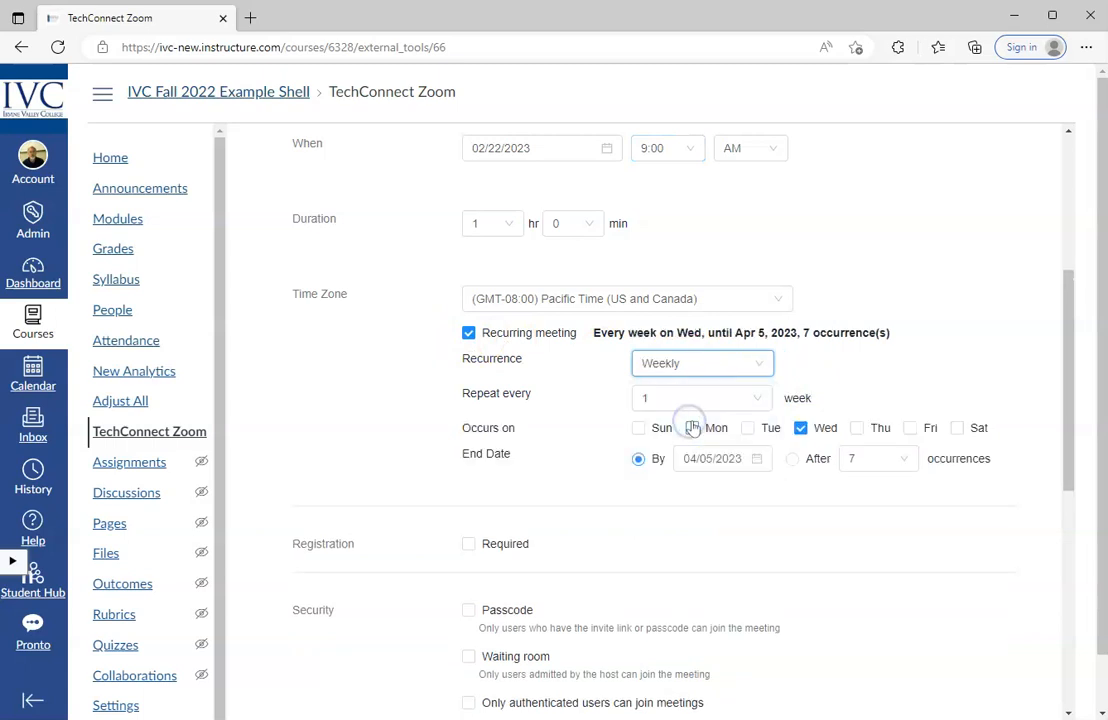
click(694, 429)
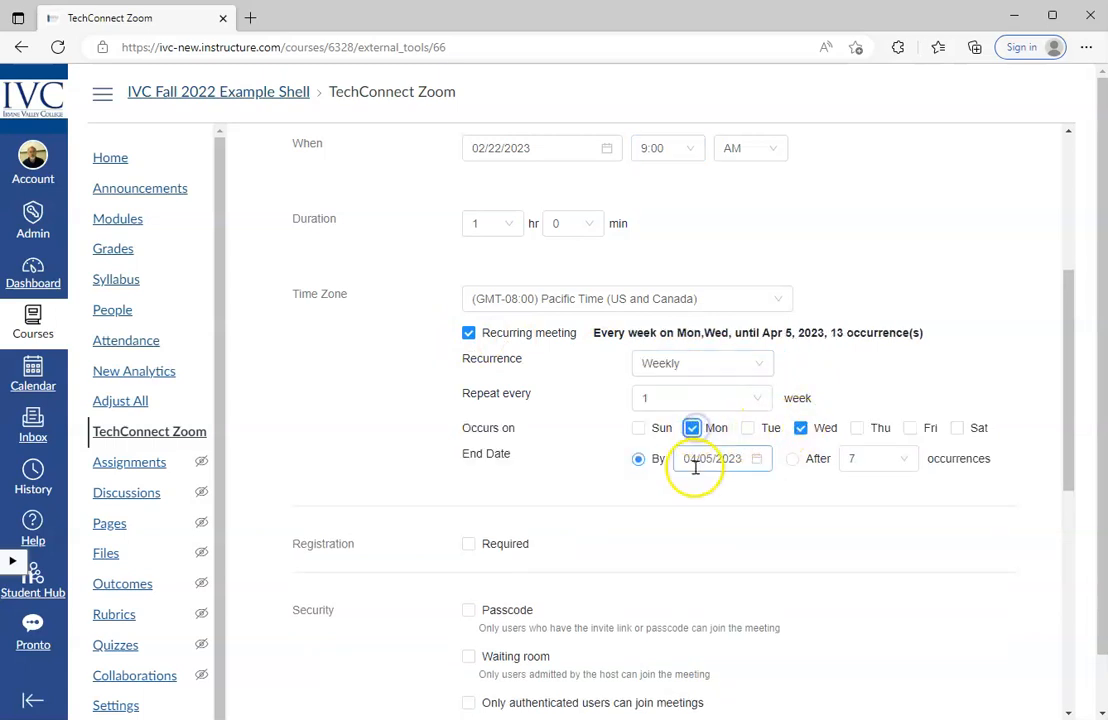
Set the end date of the meeting recurrence to 05/24/2023
click(760, 460)
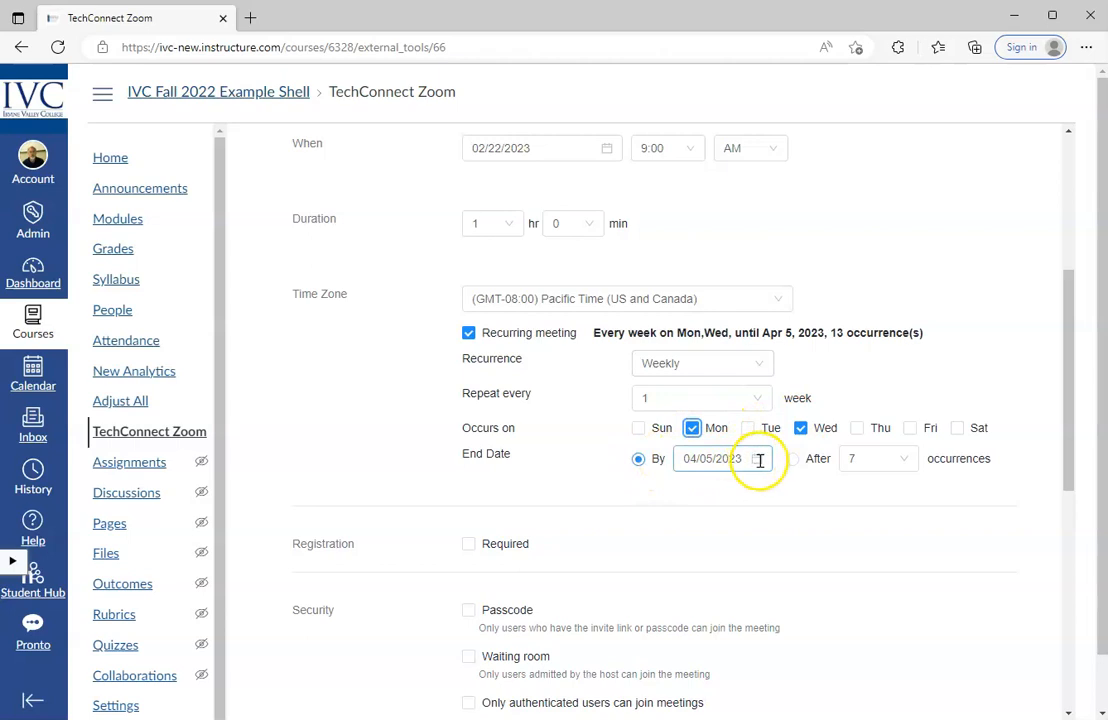
click(760, 460)
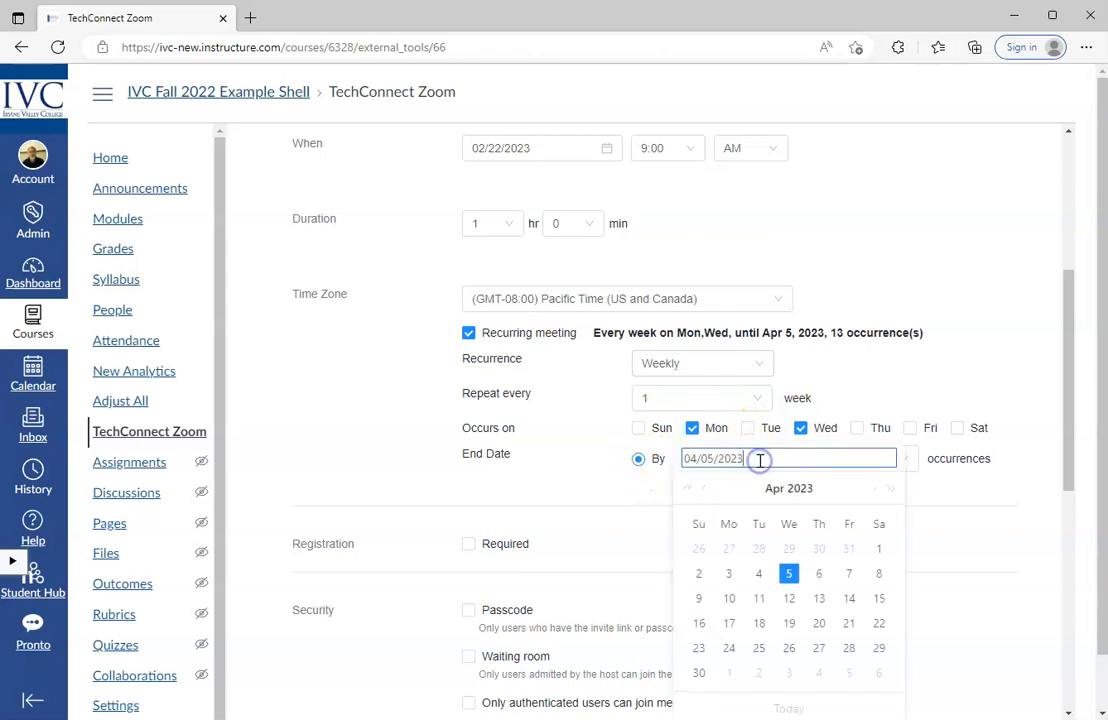
click(875, 489)
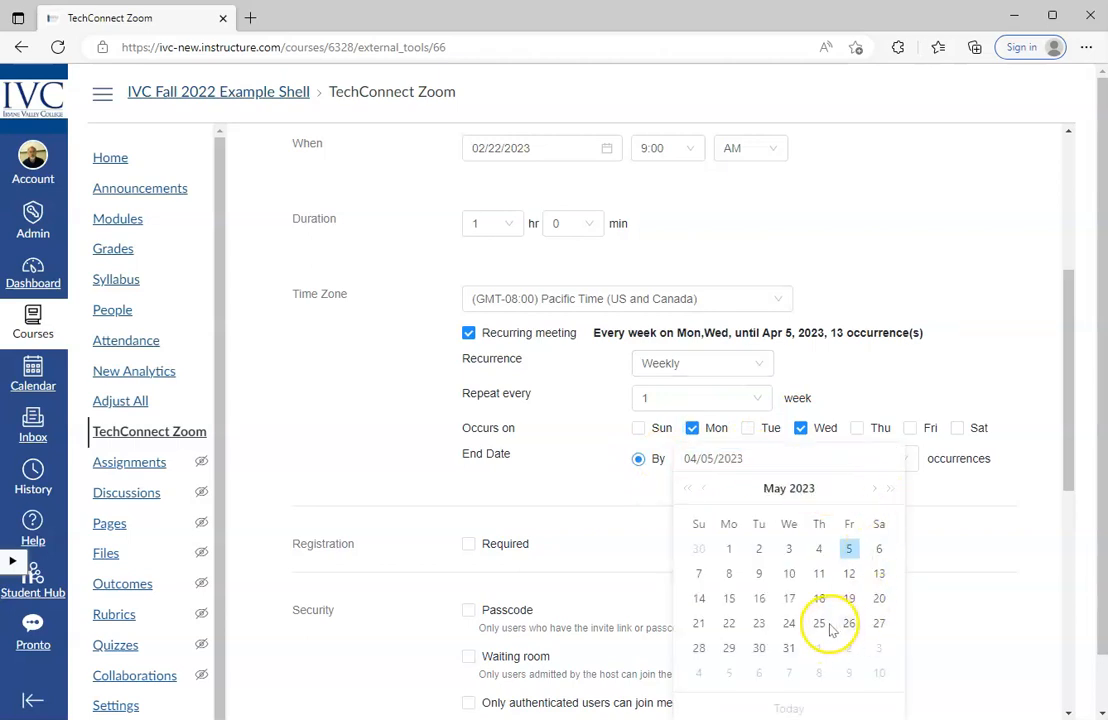
click(789, 623)
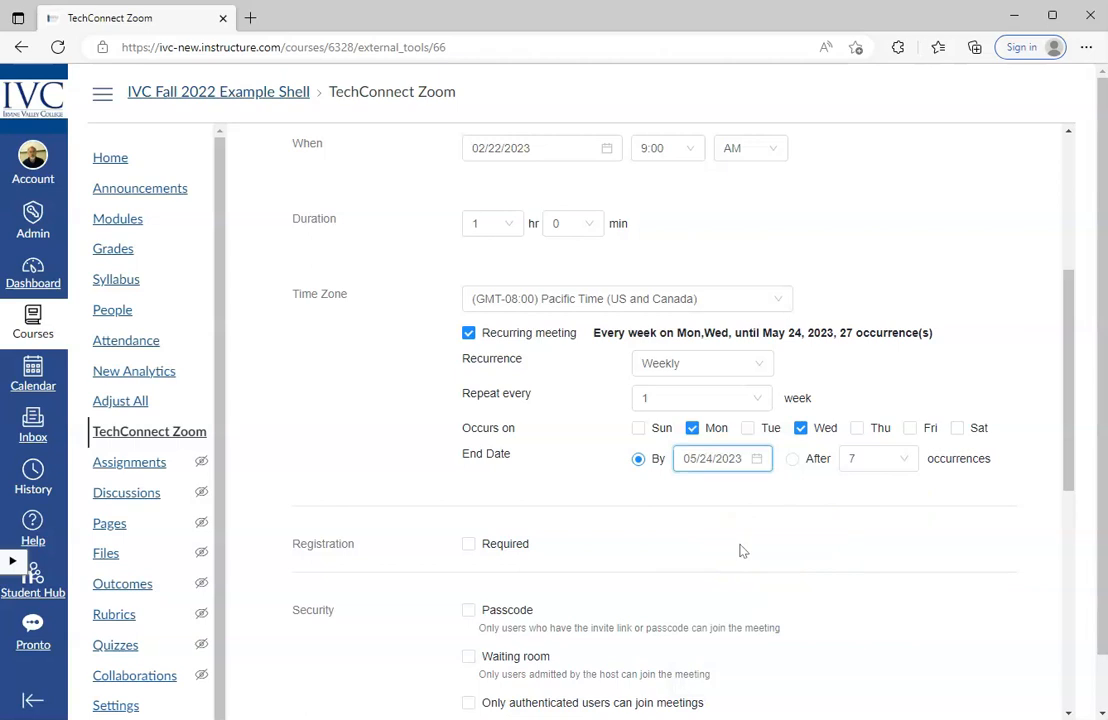
Require registration for the recurring meeting
scroll(702, 544, down, 3)
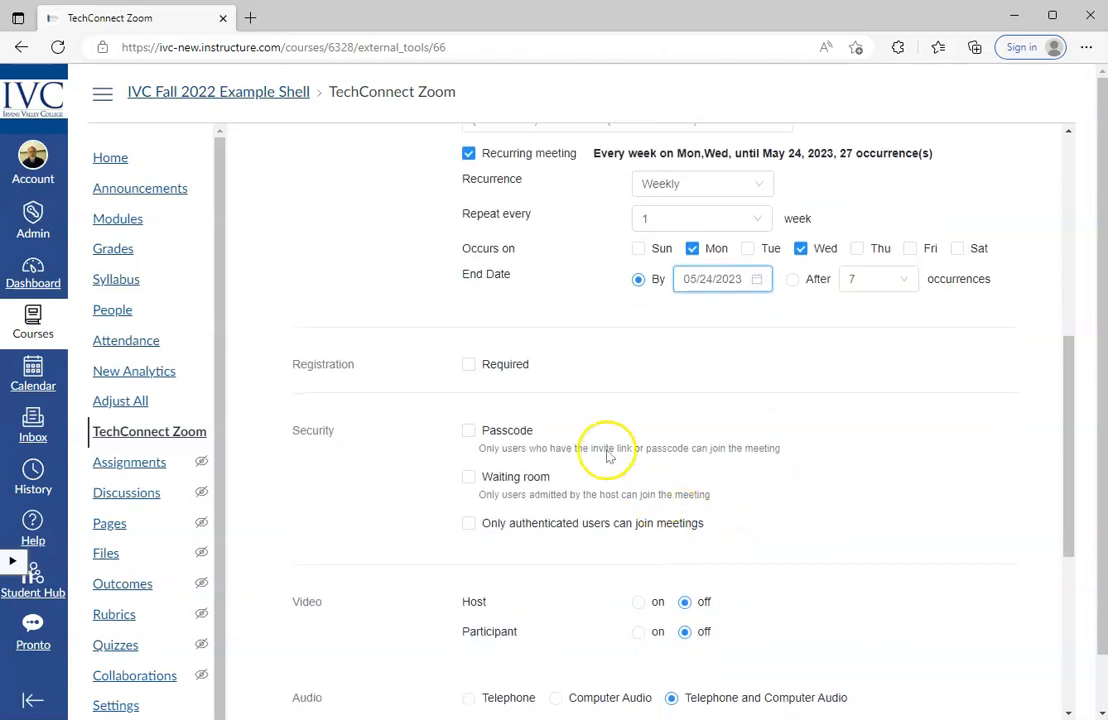
click(469, 367)
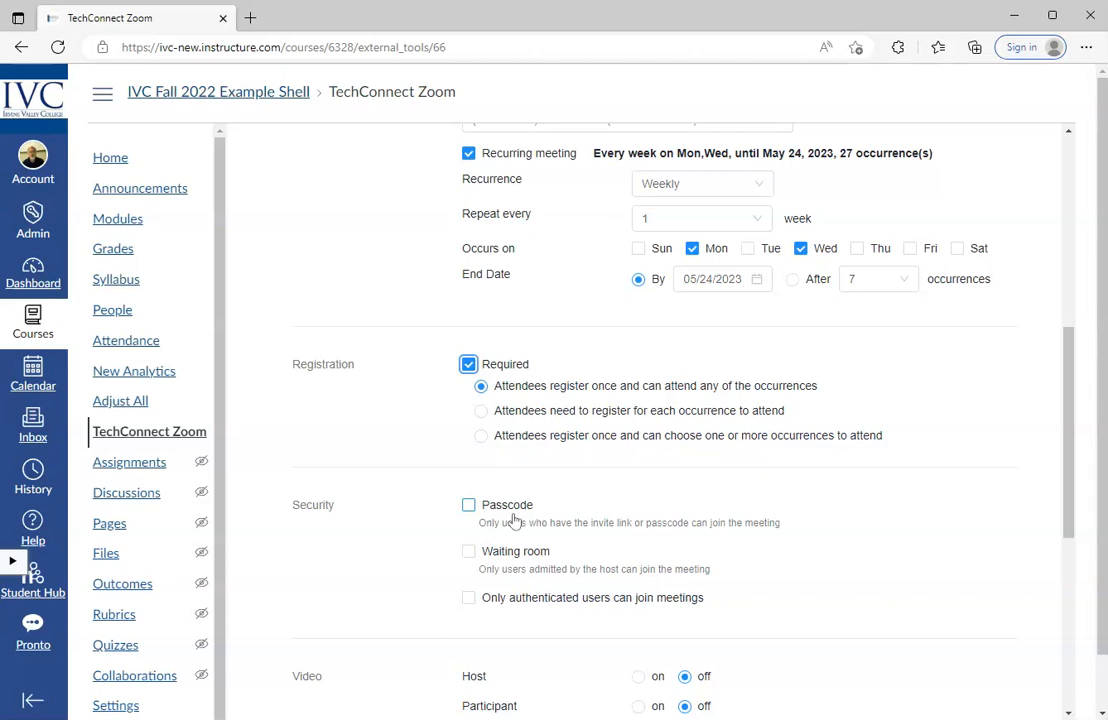
click(508, 562)
click(687, 601)
scroll(688, 601, down, 4)
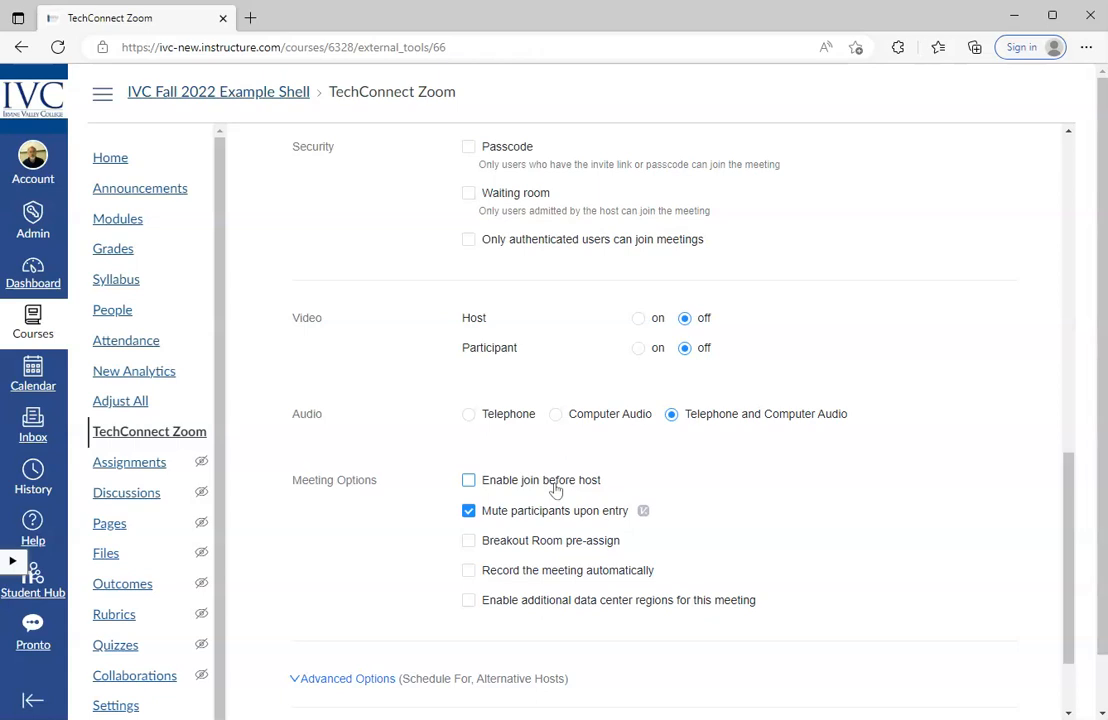
click(548, 509)
click(556, 543)
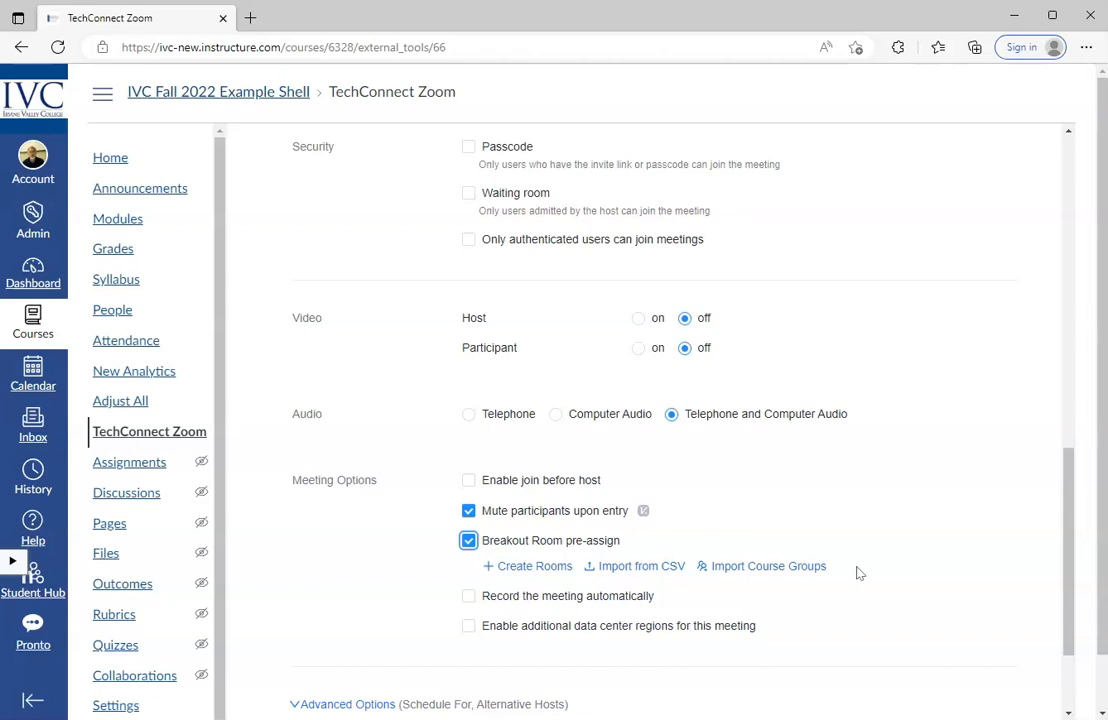
click(612, 547)
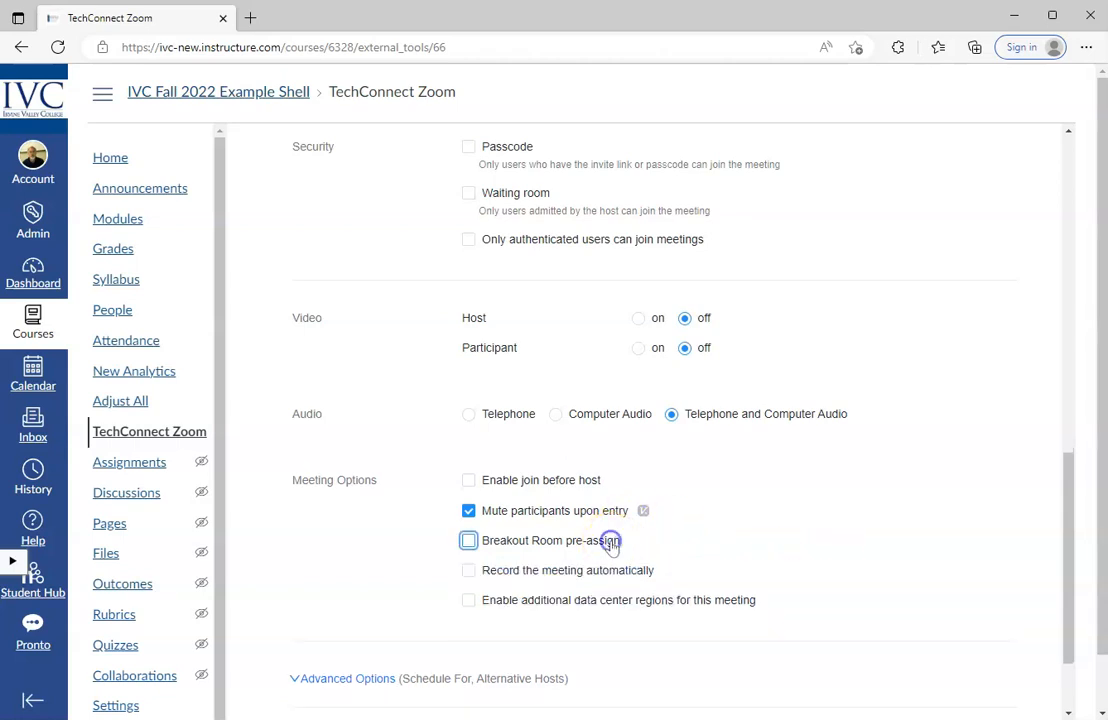
click(598, 574)
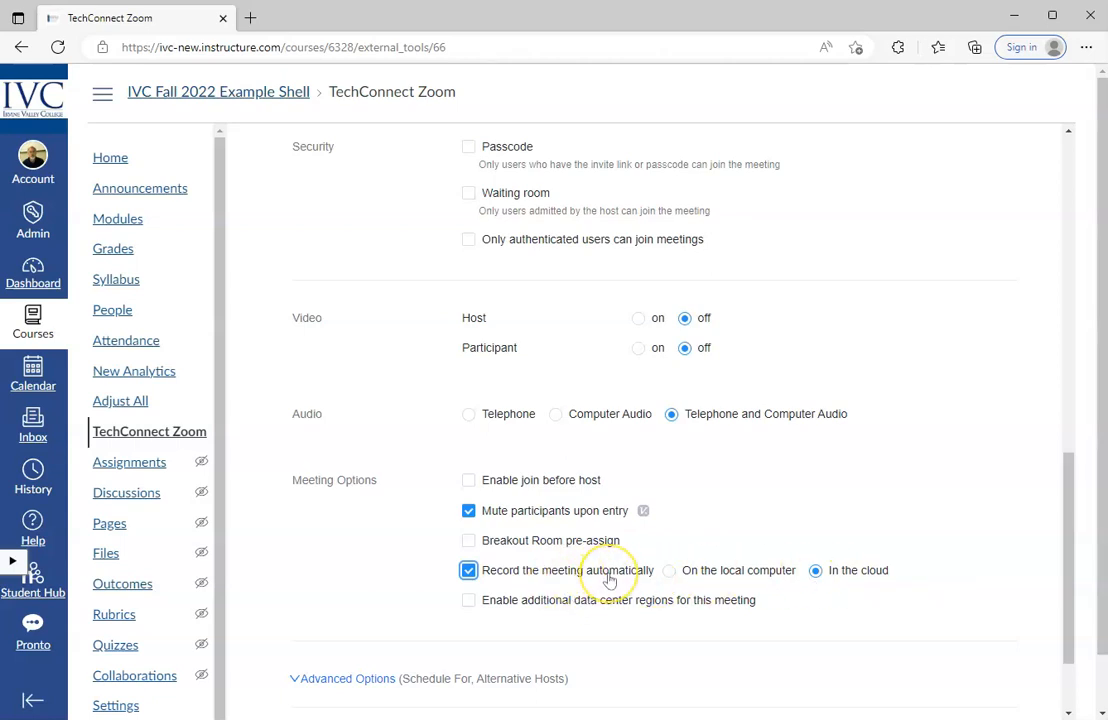
click(467, 571)
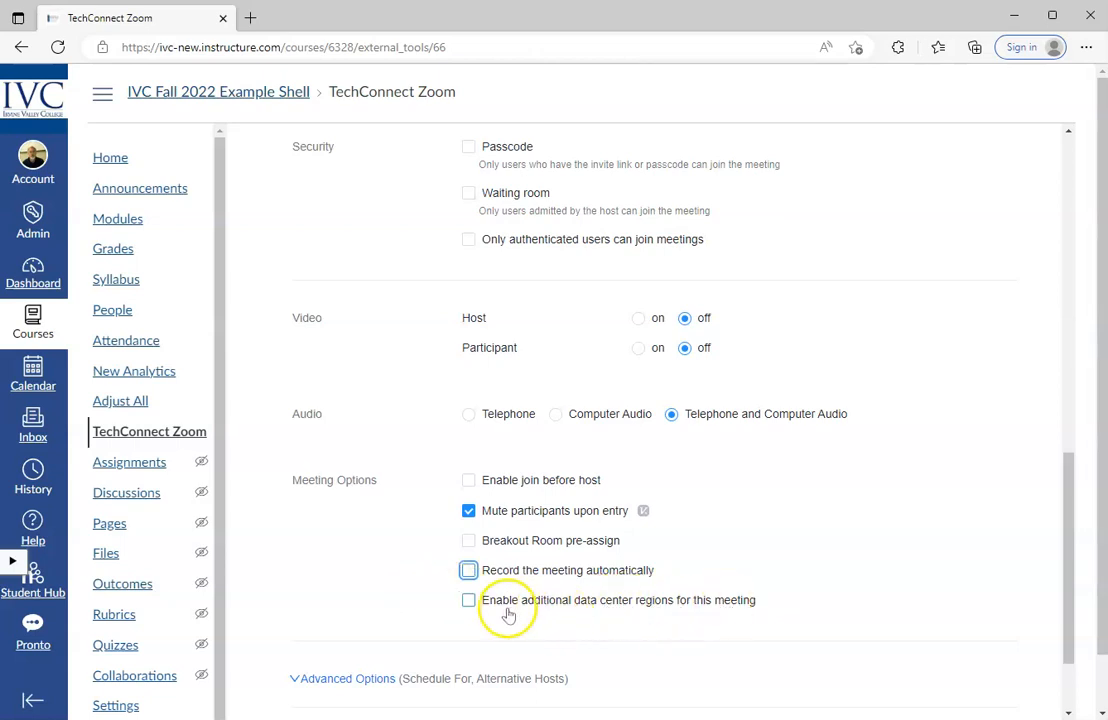
click(469, 601)
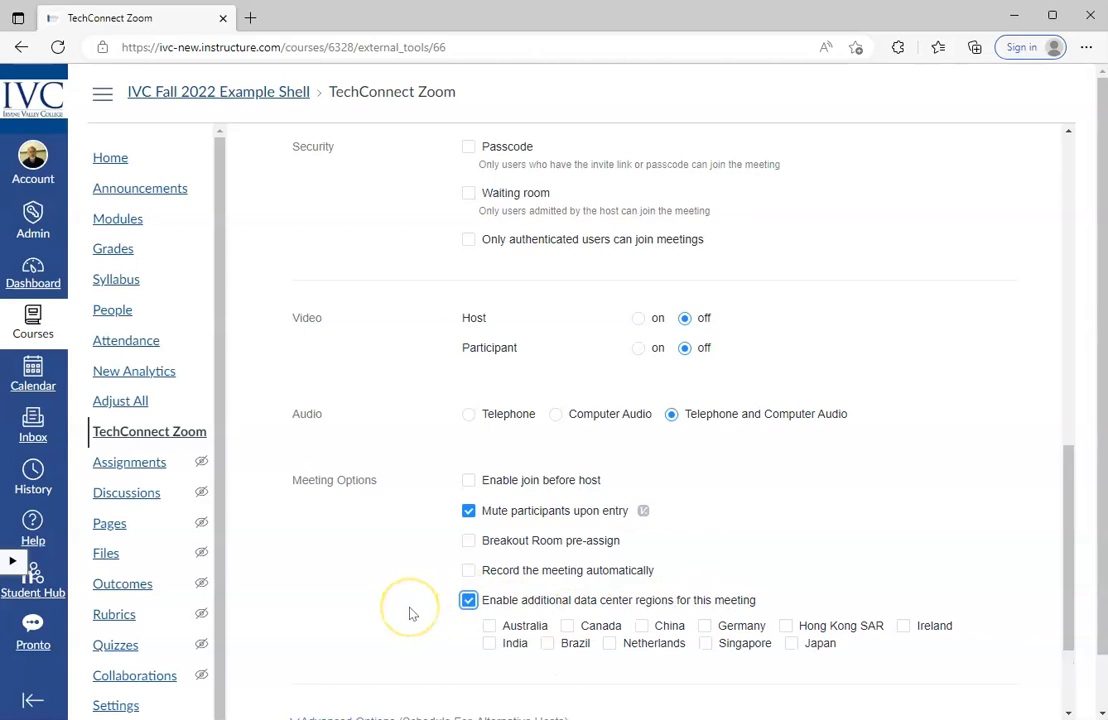
scroll(403, 606, down, 3)
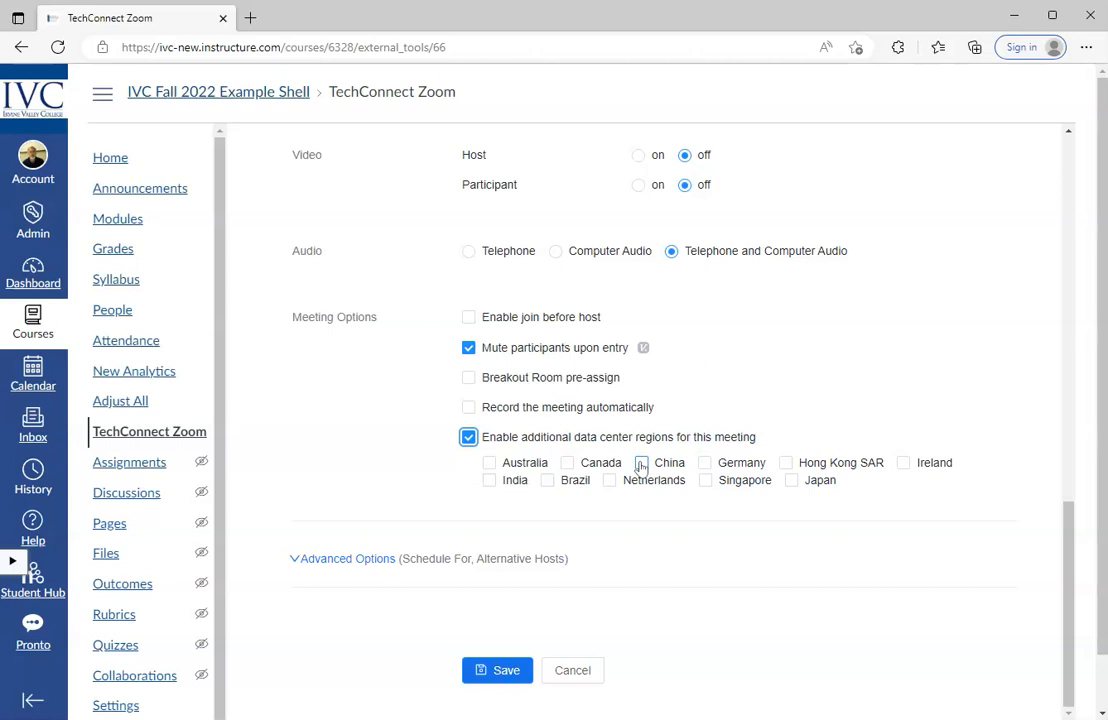
click(468, 437)
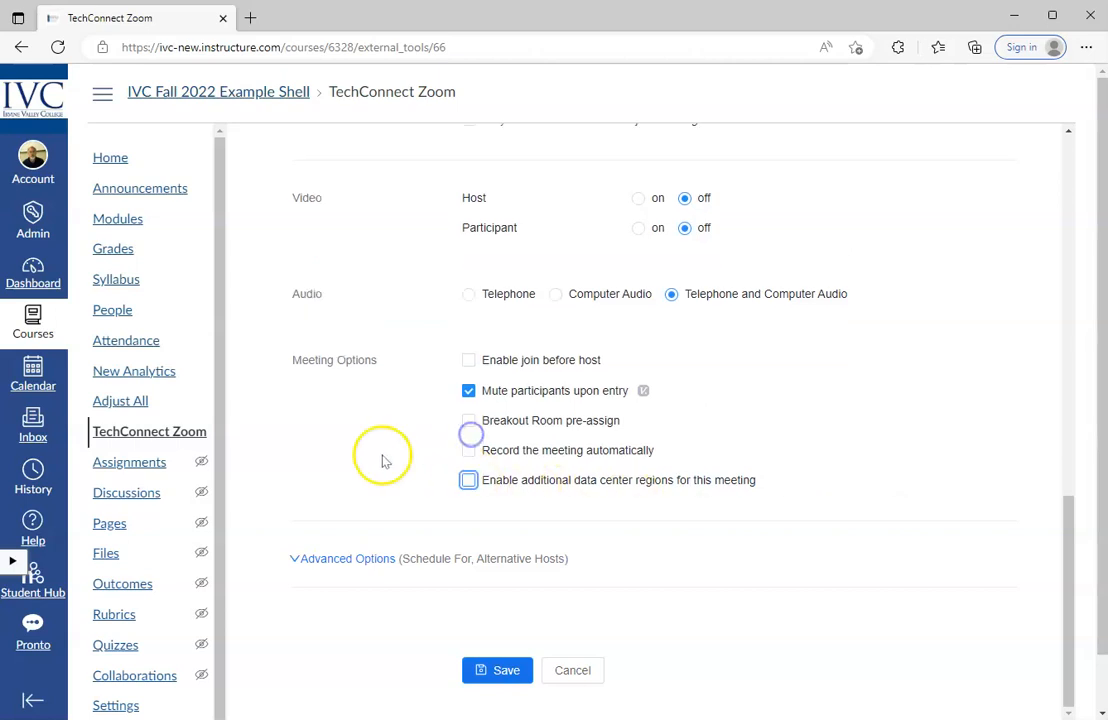
Expand the advanced options for Schedule For and Alternative Hosts, leave Alternative Hosts empty, and save the meeting
click(295, 559)
scroll(383, 453, down, 1)
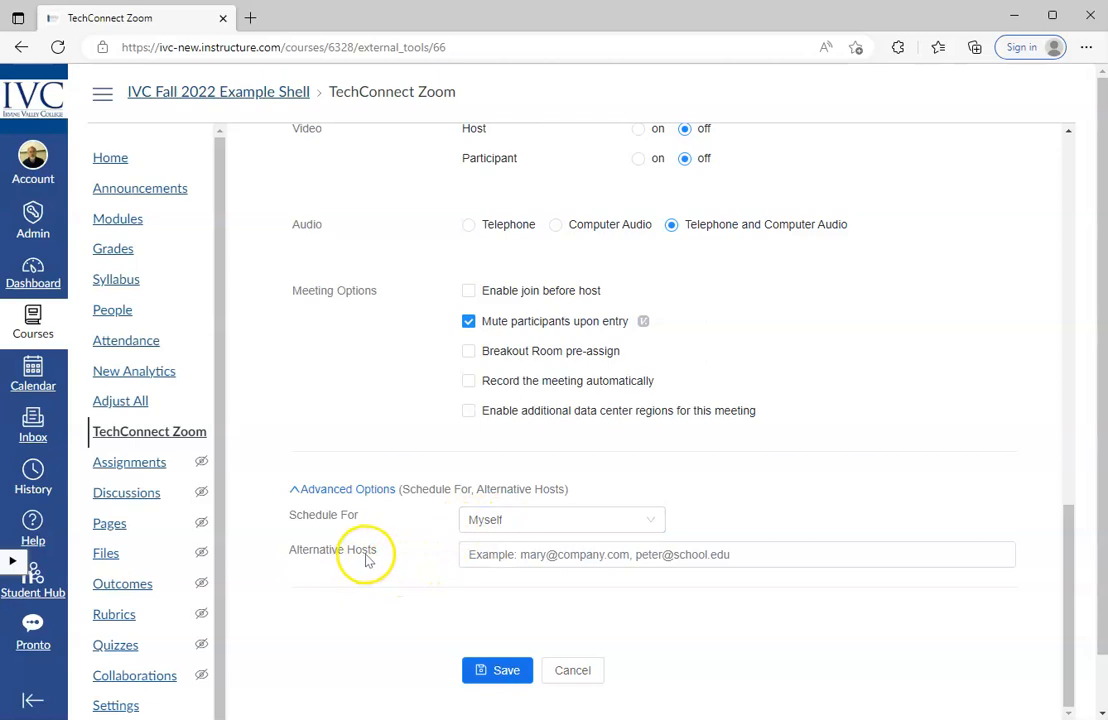
click(485, 555)
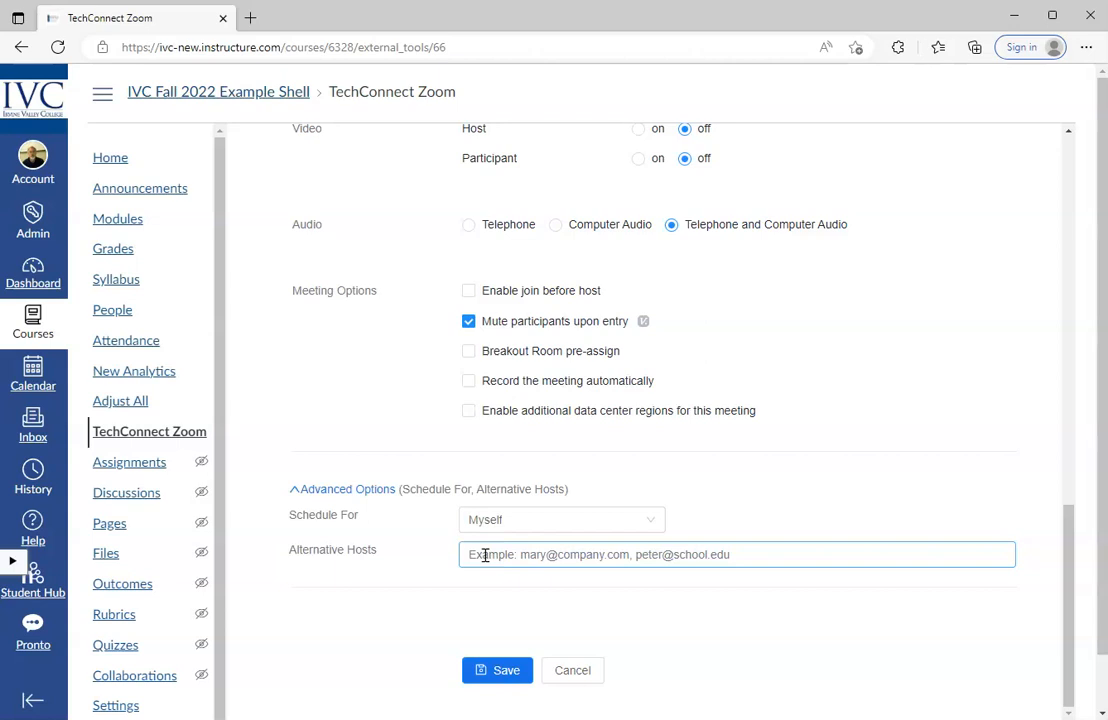
click(485, 555)
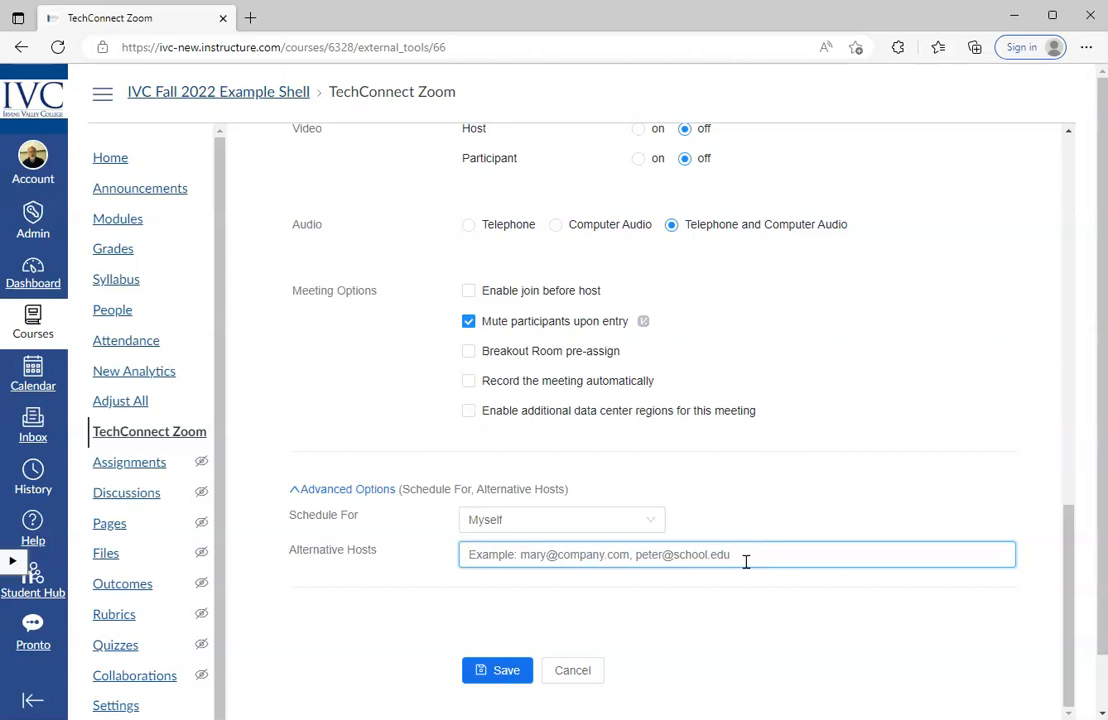
click(502, 670)
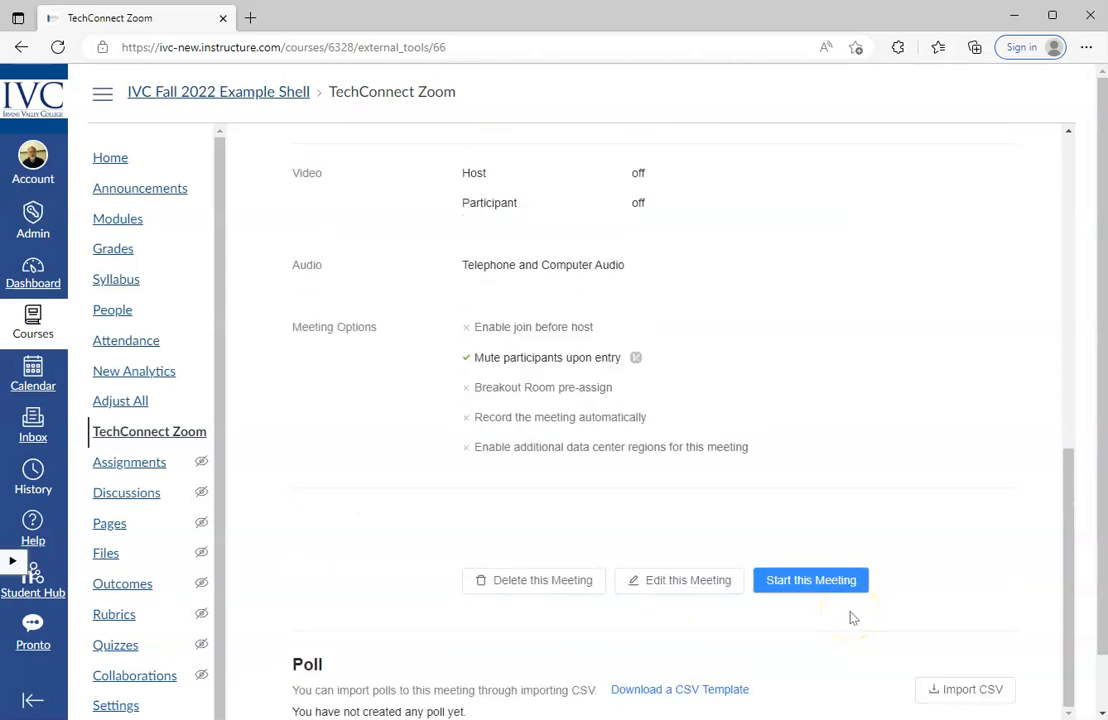
Review the saved meeting's details, including schedule, calendar links, registration URL, security, video, audio, meeting options and poll section
scroll(888, 620, up, 5)
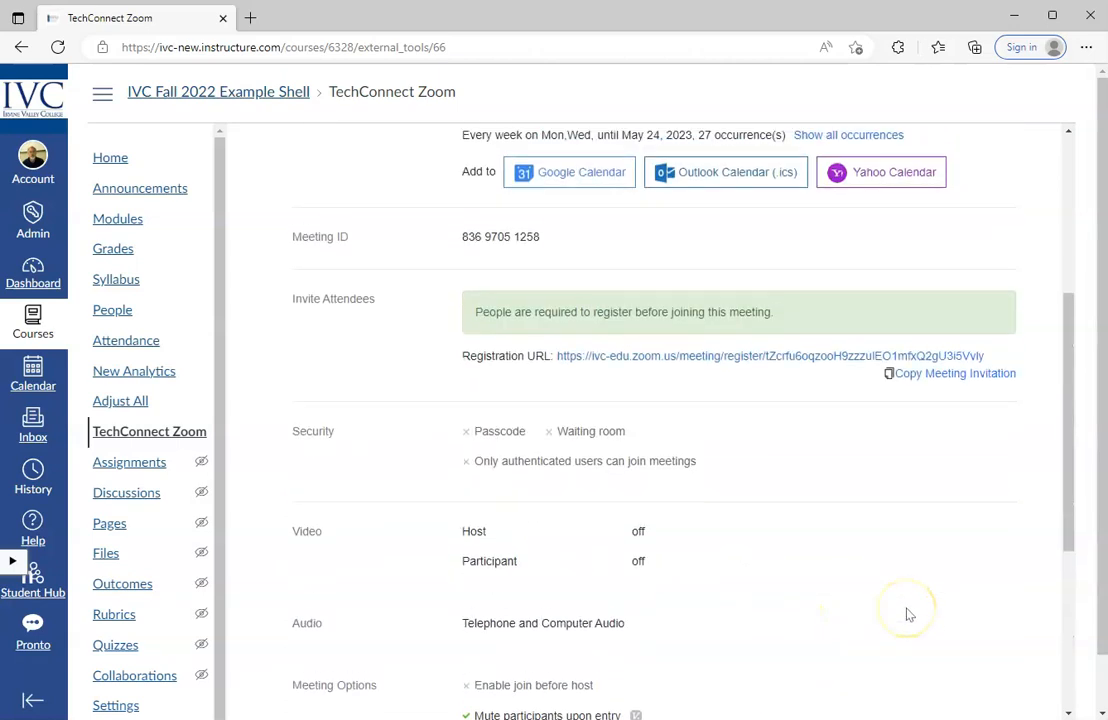
scroll(910, 609, up, 2)
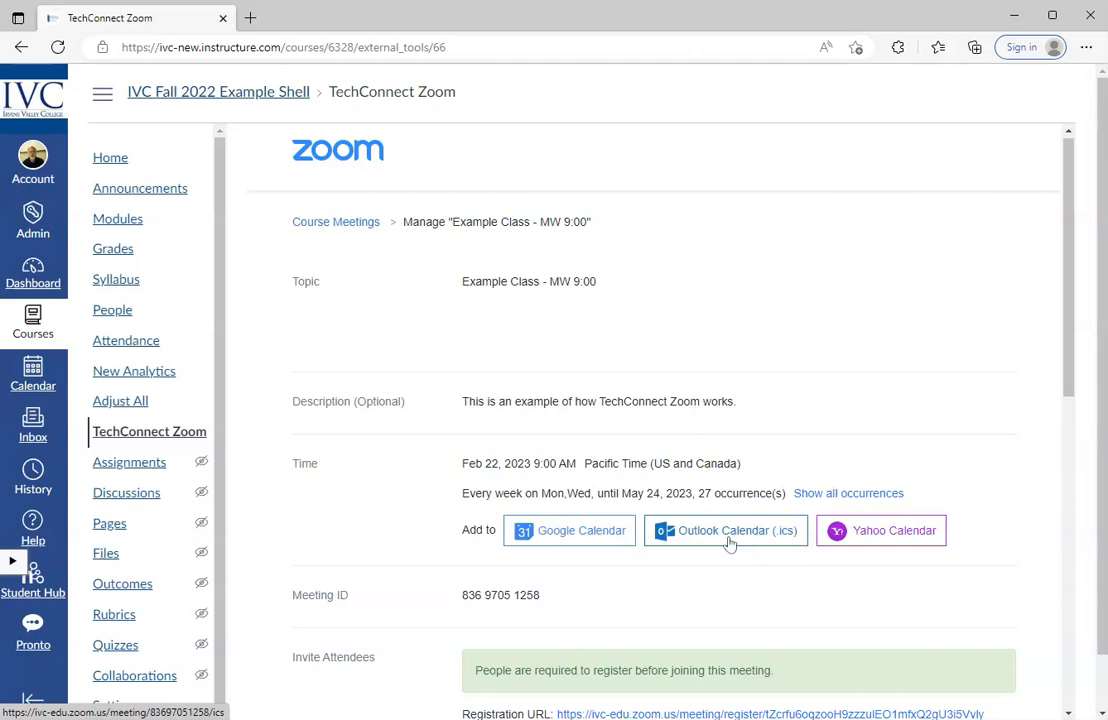
scroll(730, 543, down, 2)
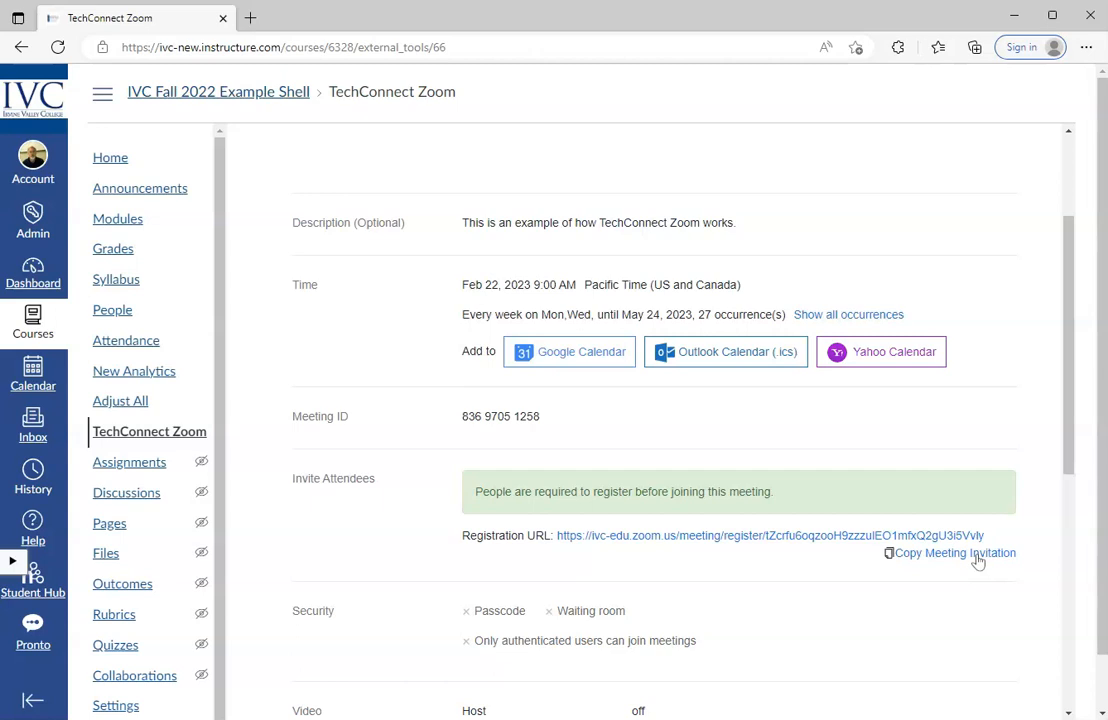
scroll(977, 559, down, 2)
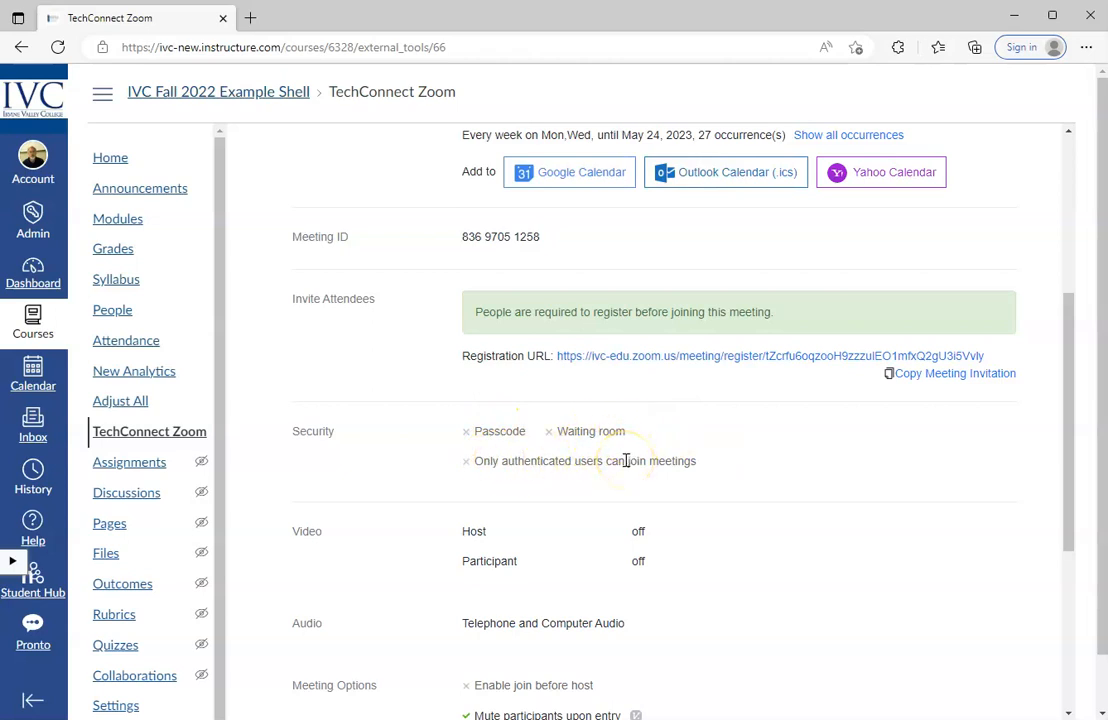
scroll(626, 460, down, 2)
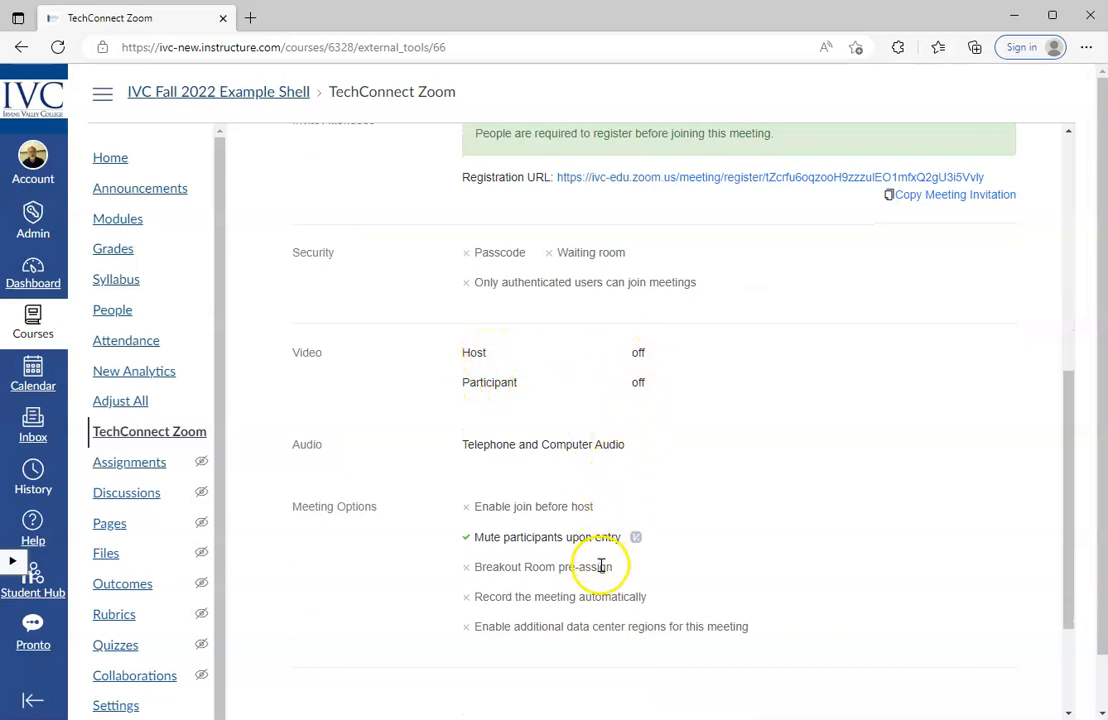
scroll(601, 566, down, 2)
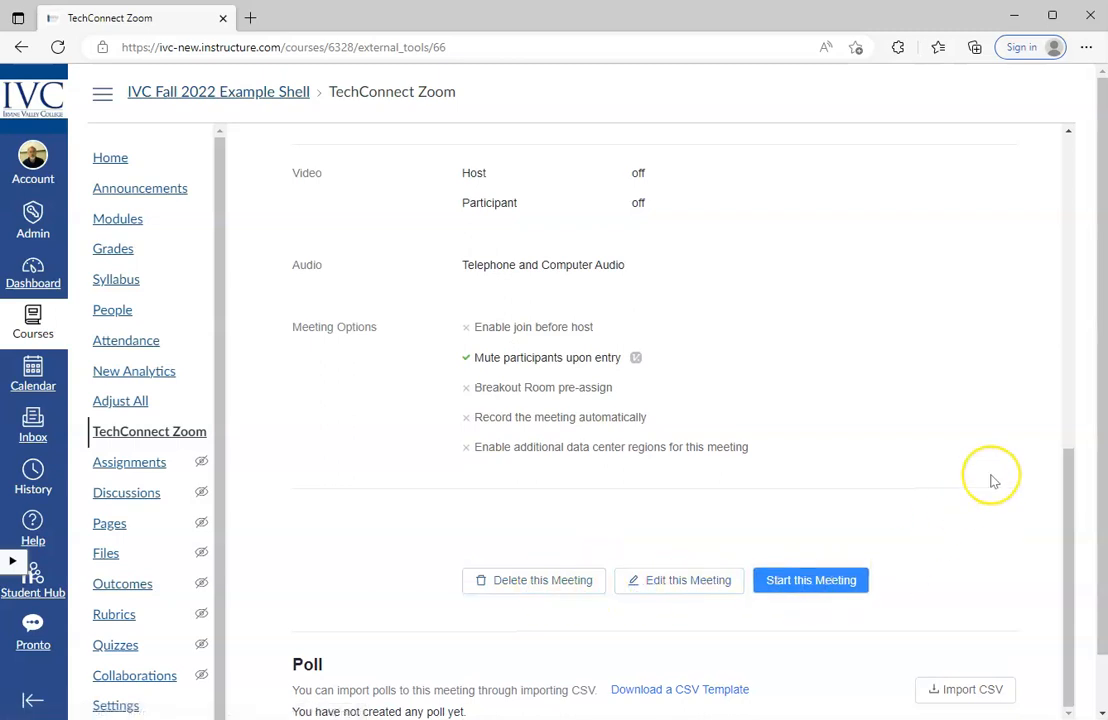
scroll(990, 478, down, 1)
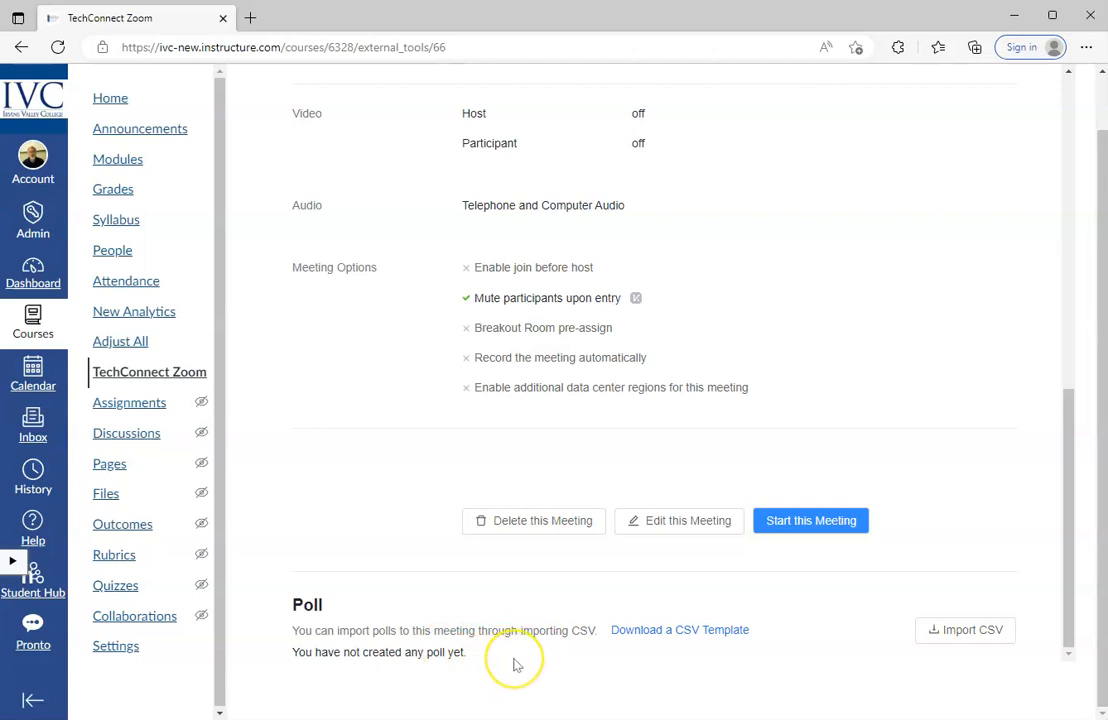
scroll(510, 668, up, 10)
scroll(470, 600, up, 1)
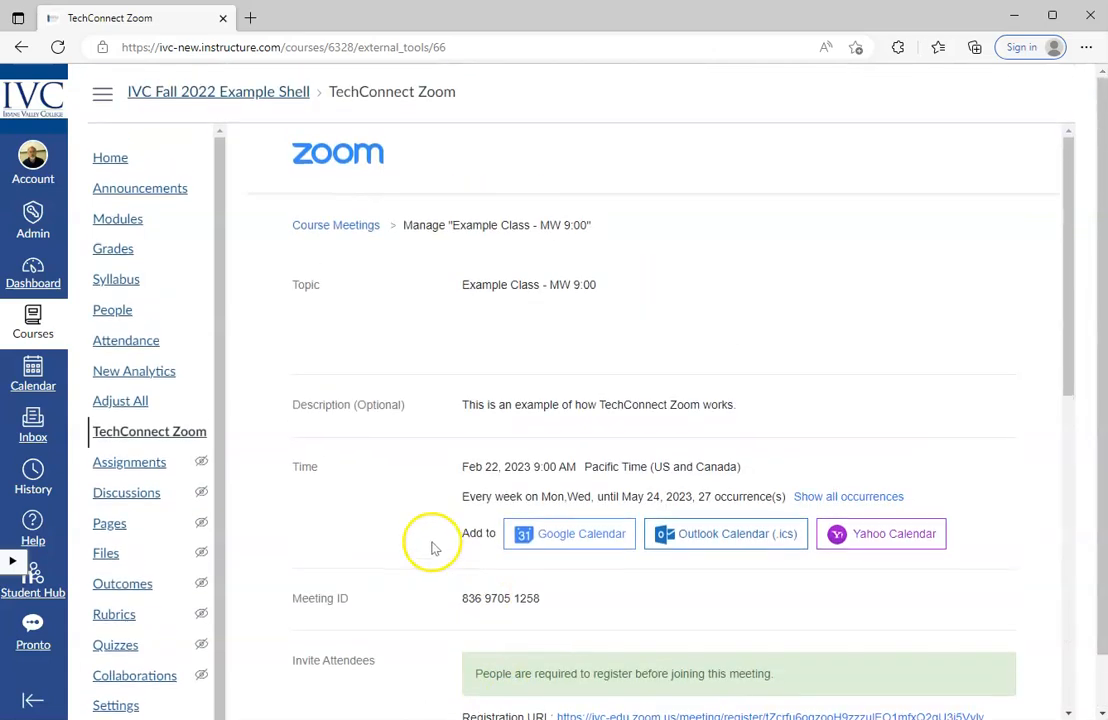
Return to the TechConnect Zoom course meetings and look through the upcoming occurrences
click(140, 431)
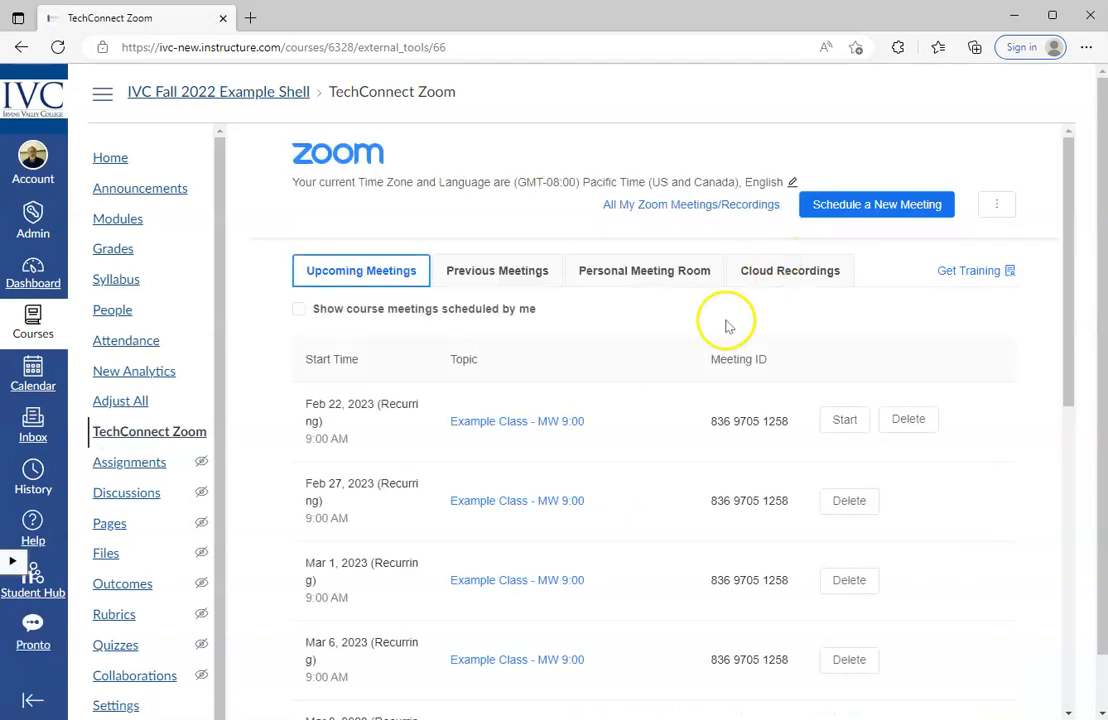
scroll(655, 407, down, 6)
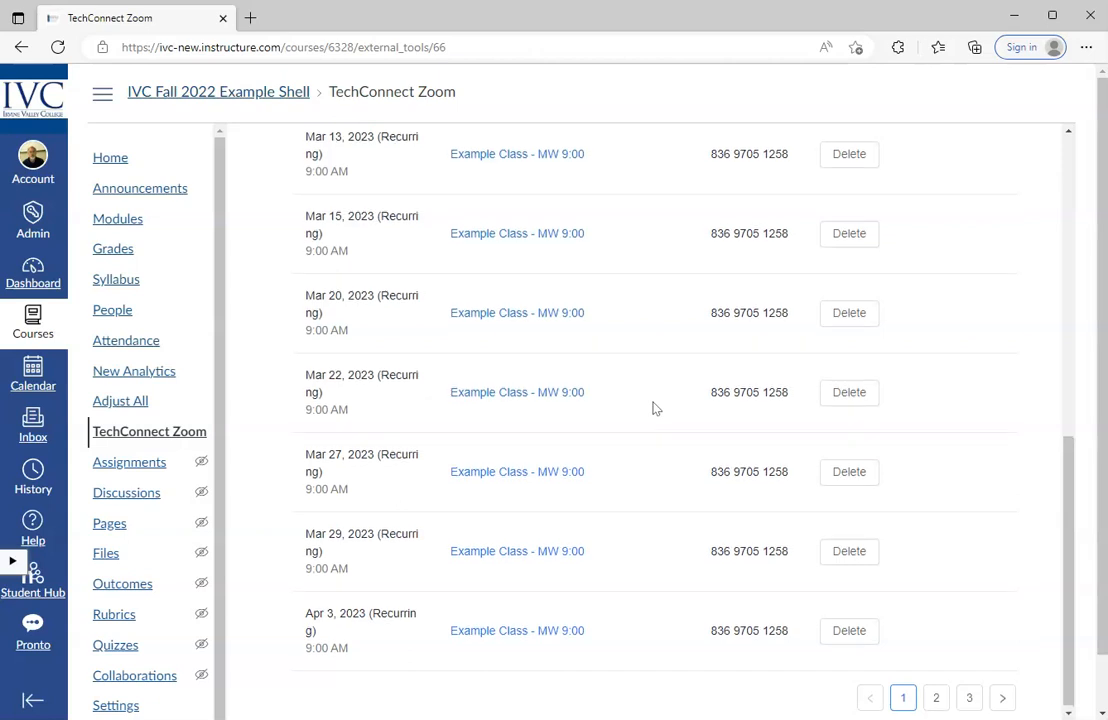
scroll(655, 408, up, 4)
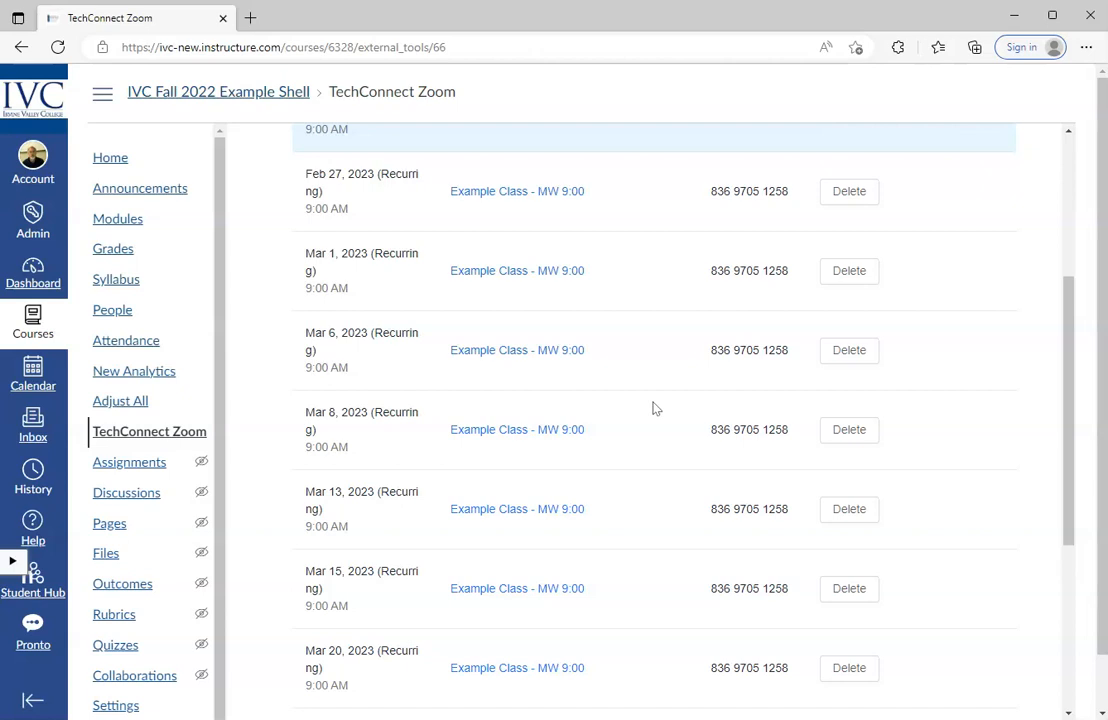
scroll(613, 391, up, 4)
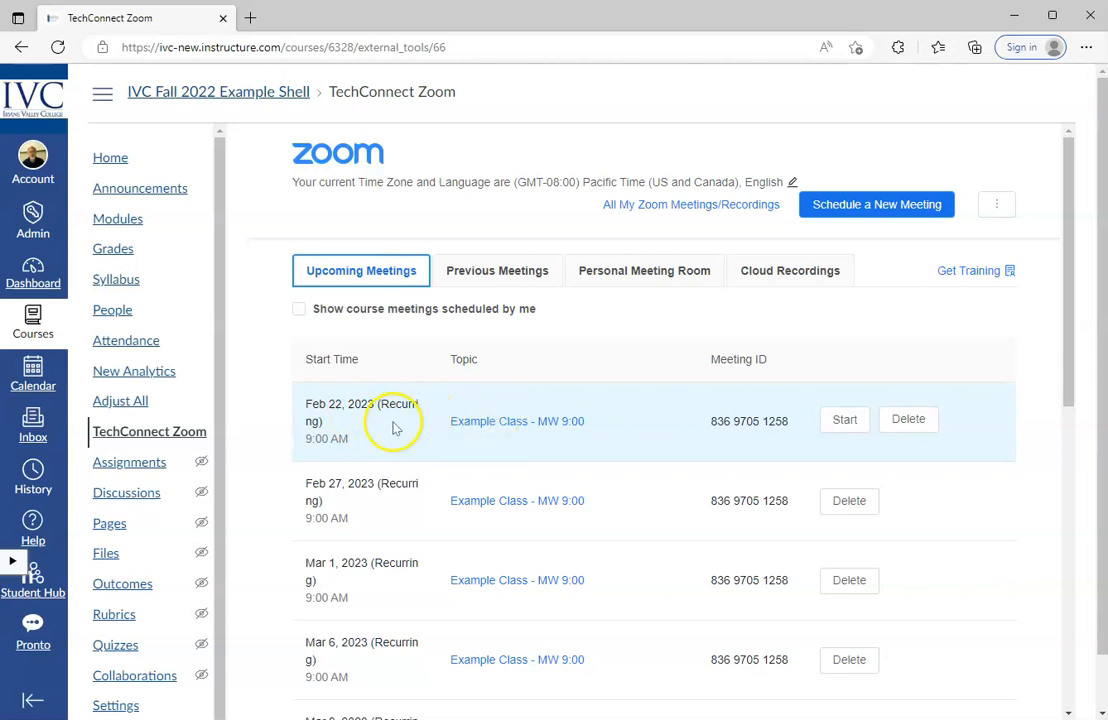
Open the Feb 22, 2023 occurrence of "Example Class - MW 9:00" and start editing the meeting
click(518, 425)
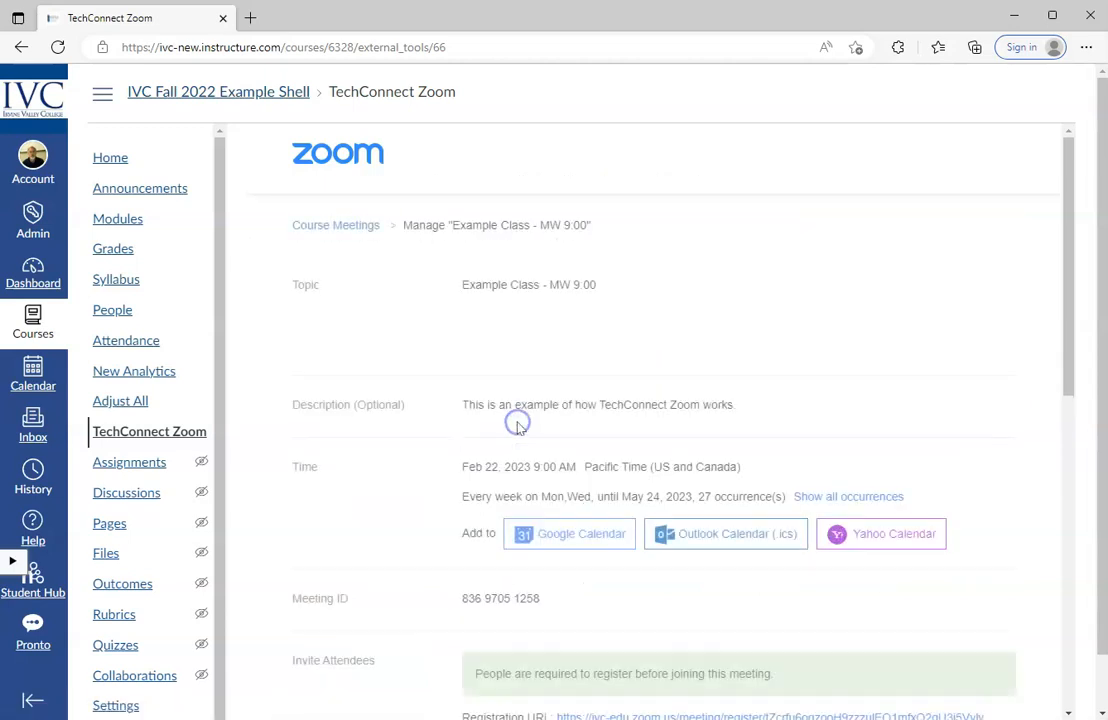
scroll(678, 385, down, 5)
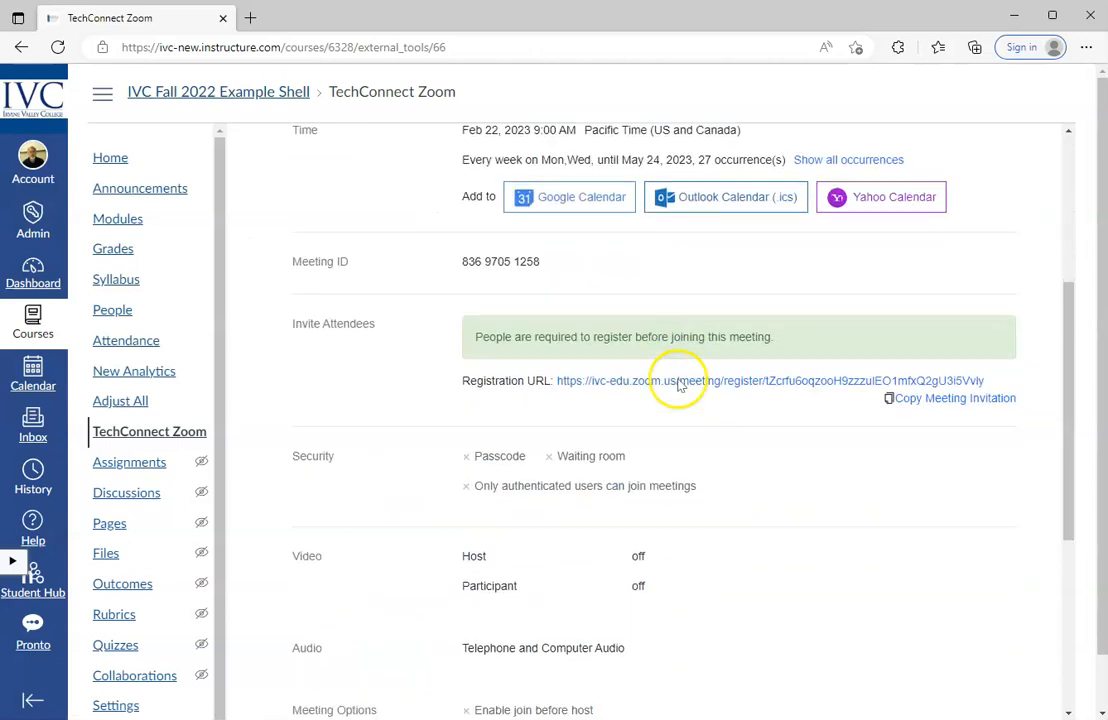
scroll(679, 392, up, 4)
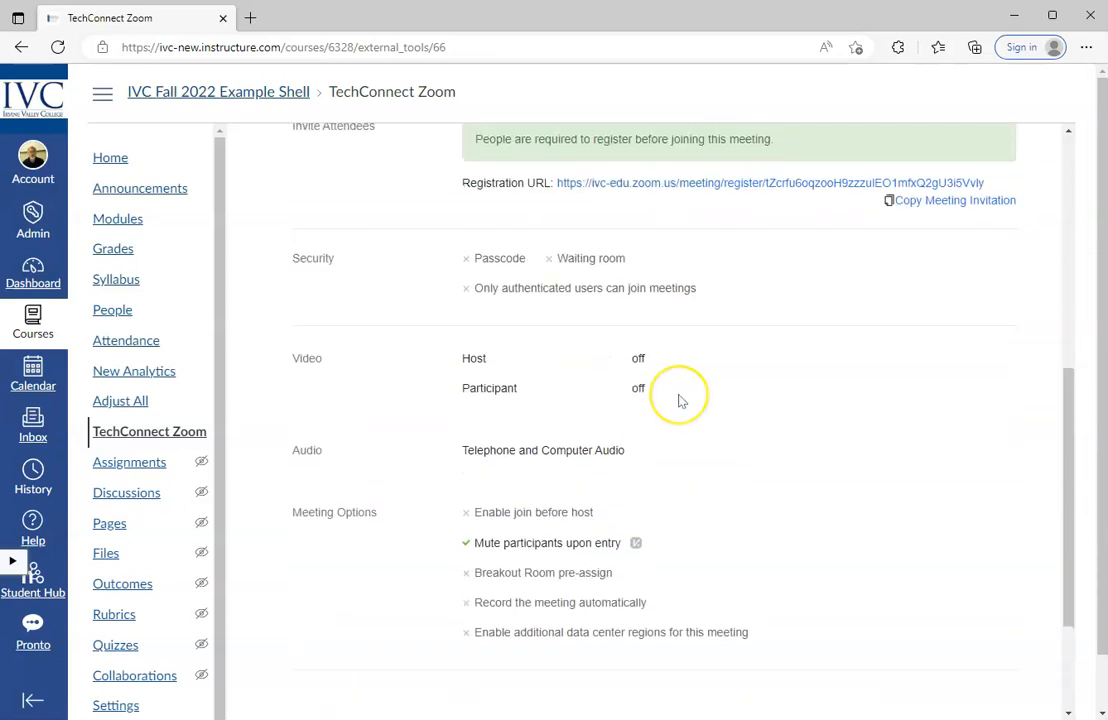
scroll(680, 397, down, 4)
click(676, 576)
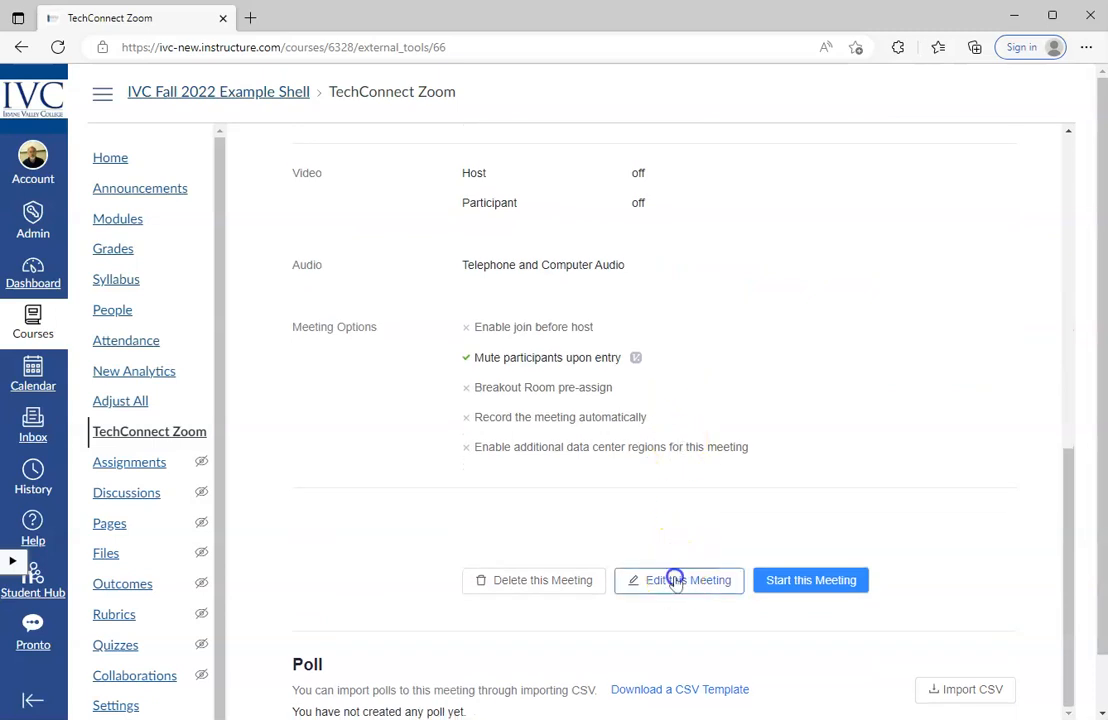
Change the recurring meeting's start date to 01/17/2023 and save the meeting
scroll(745, 400, up, 5)
scroll(750, 403, up, 4)
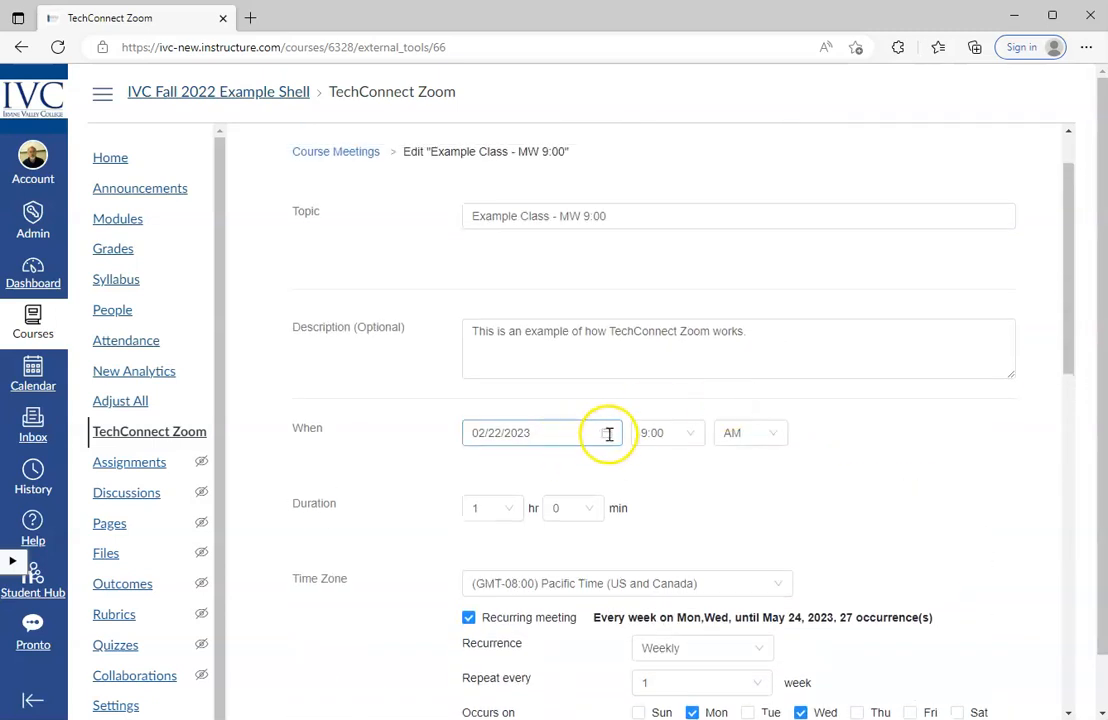
click(610, 432)
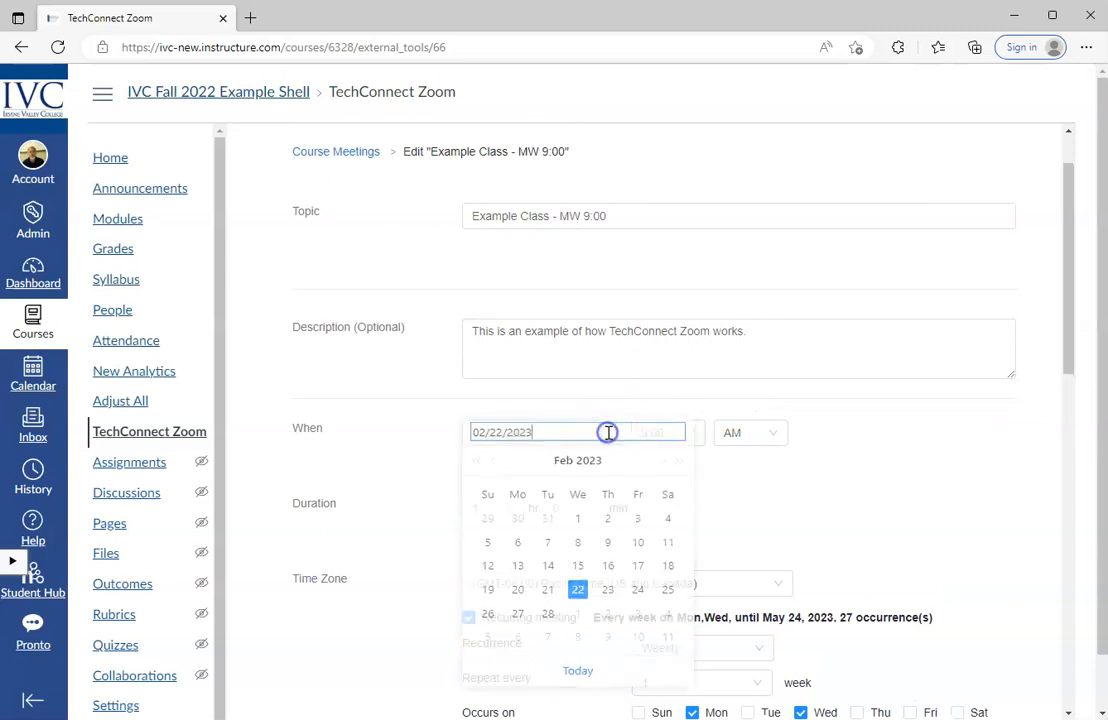
click(492, 463)
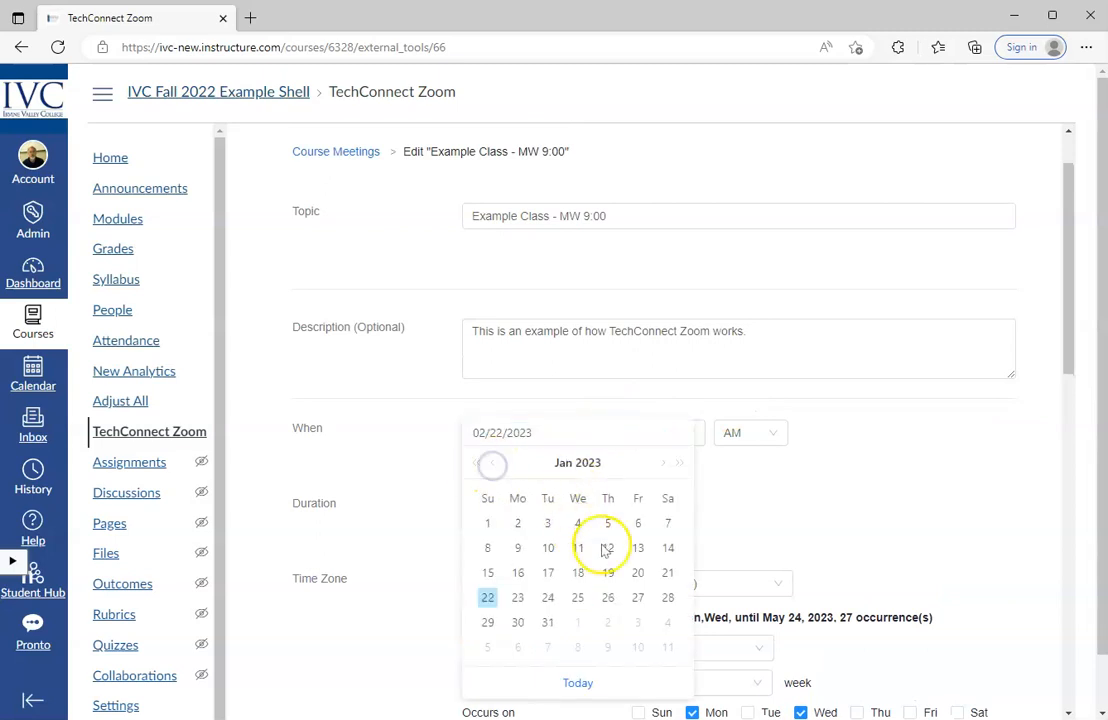
click(549, 574)
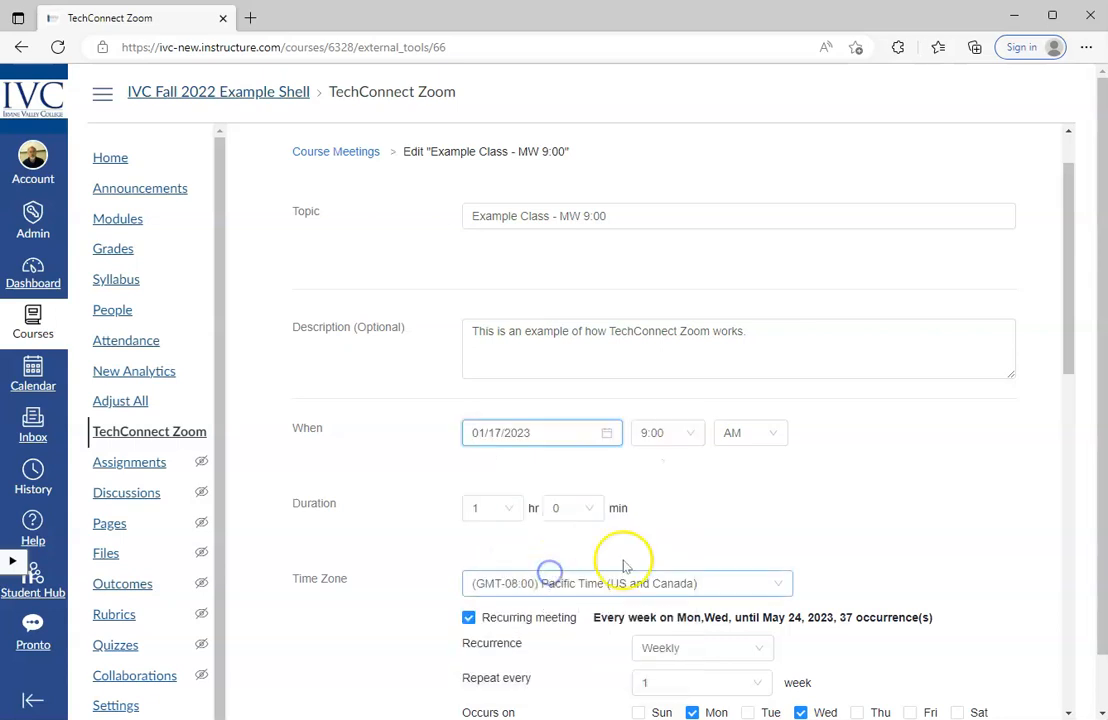
scroll(737, 490, down, 3)
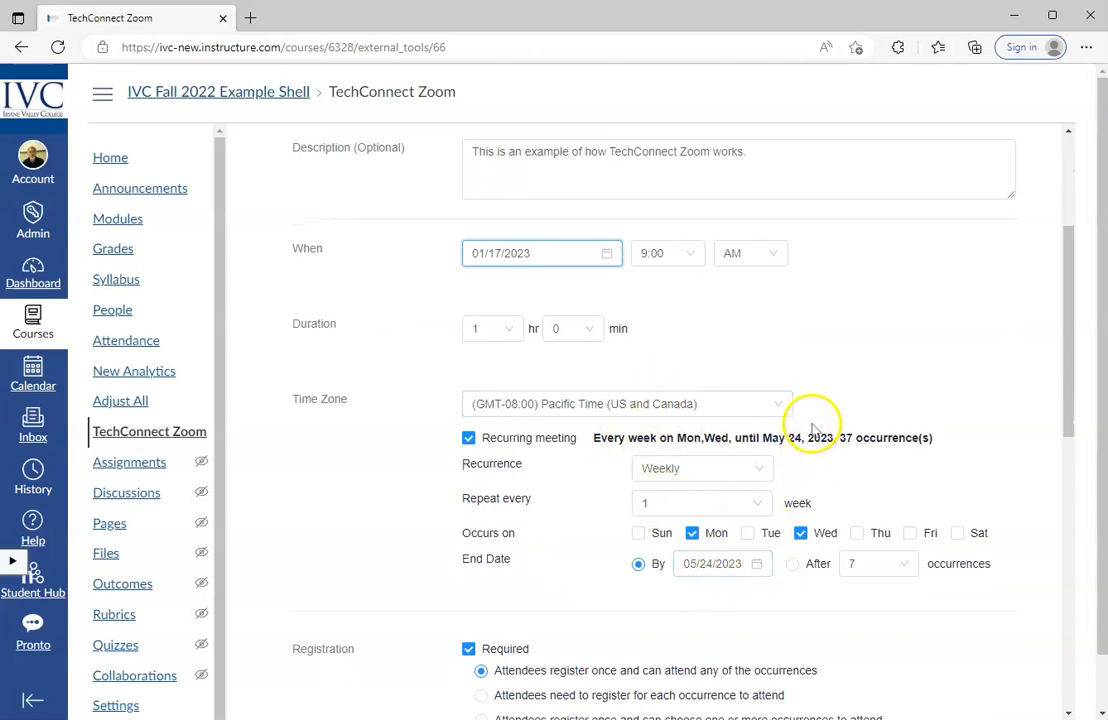
scroll(813, 428, down, 8)
click(505, 669)
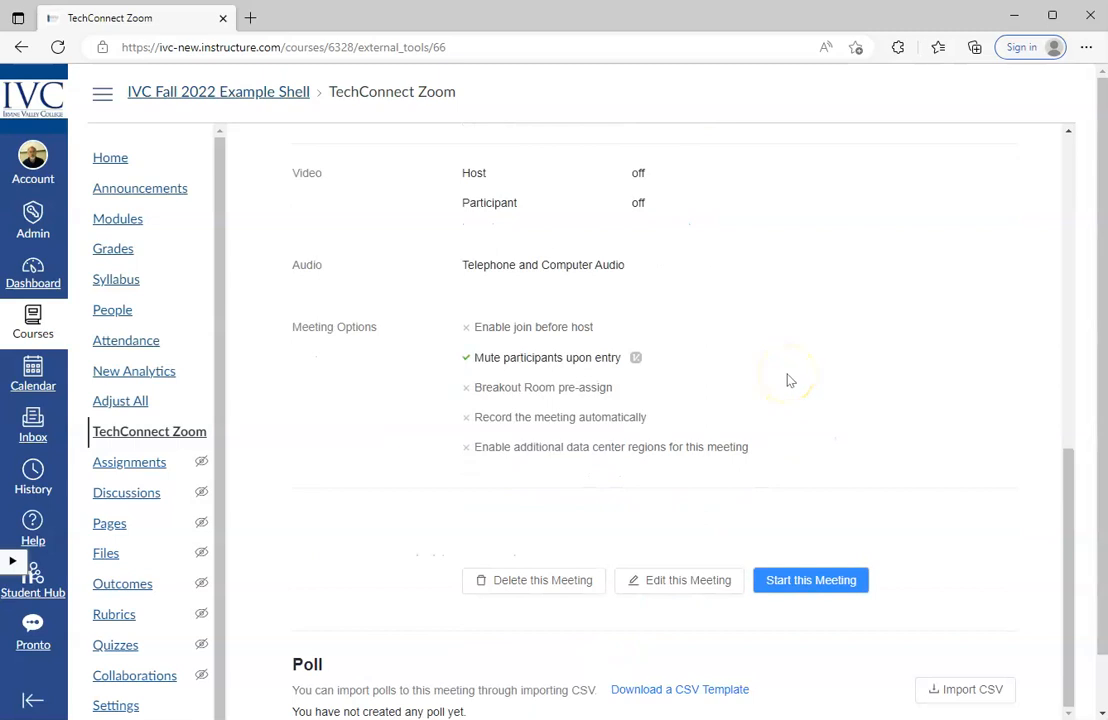
Check the saved meeting's details and the updated occurrence dates in the list of upcoming course meetings
scroll(809, 425, up, 5)
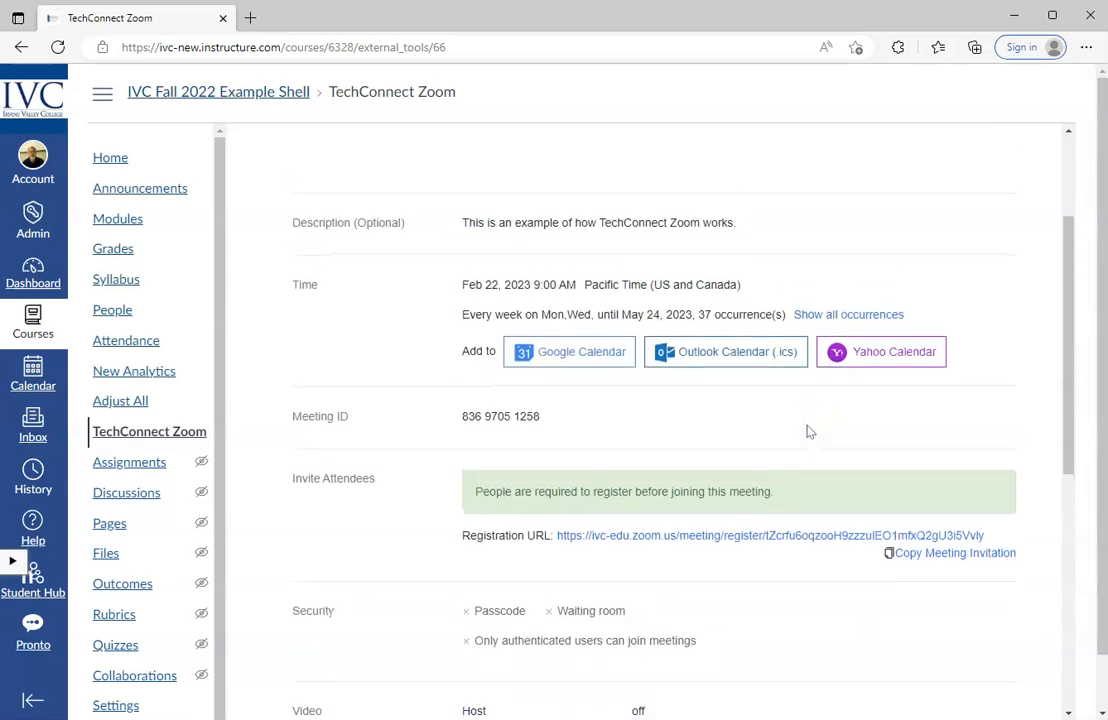
scroll(809, 425, down, 5)
scroll(810, 431, up, 5)
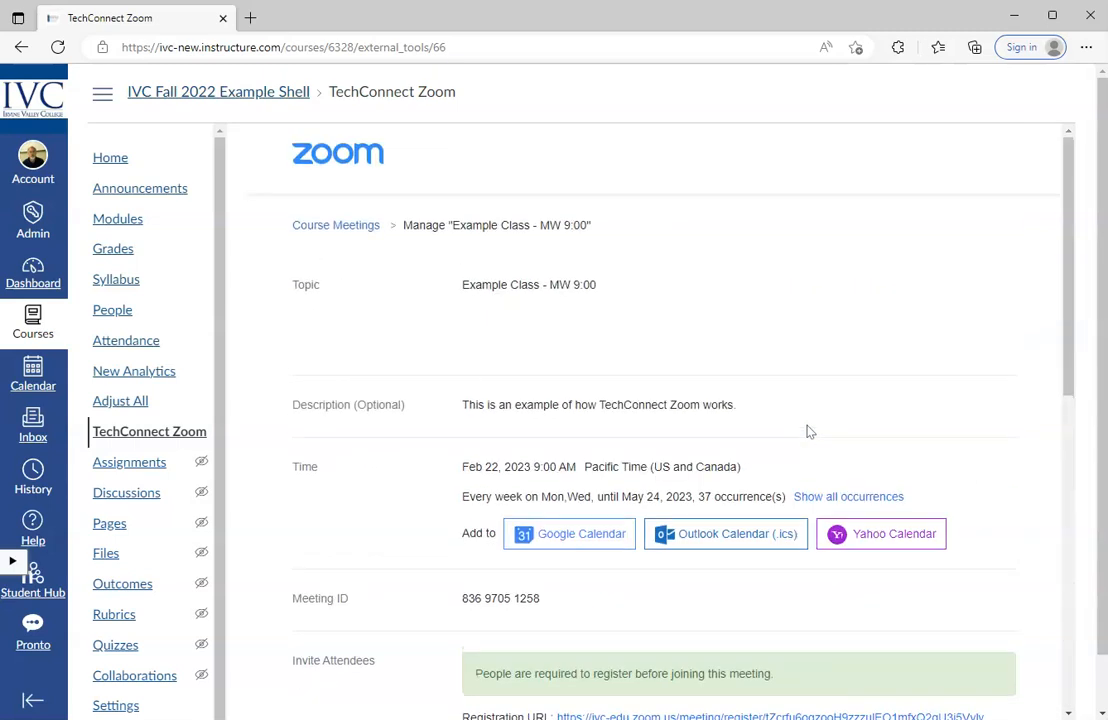
click(124, 432)
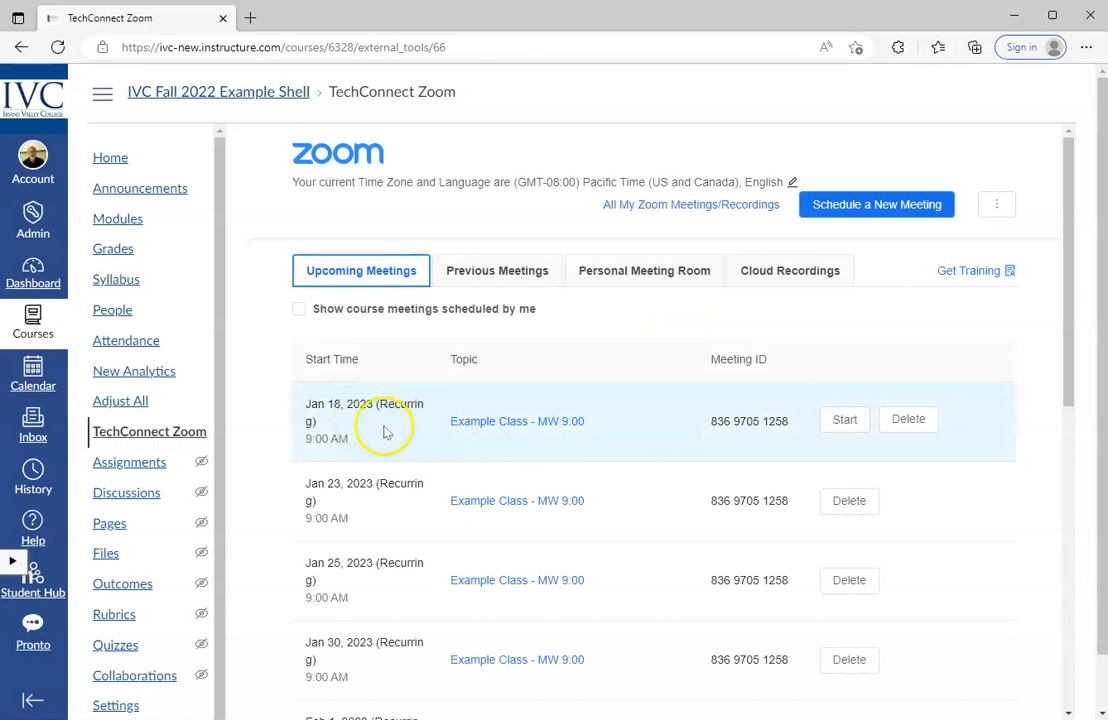
scroll(392, 478, down, 3)
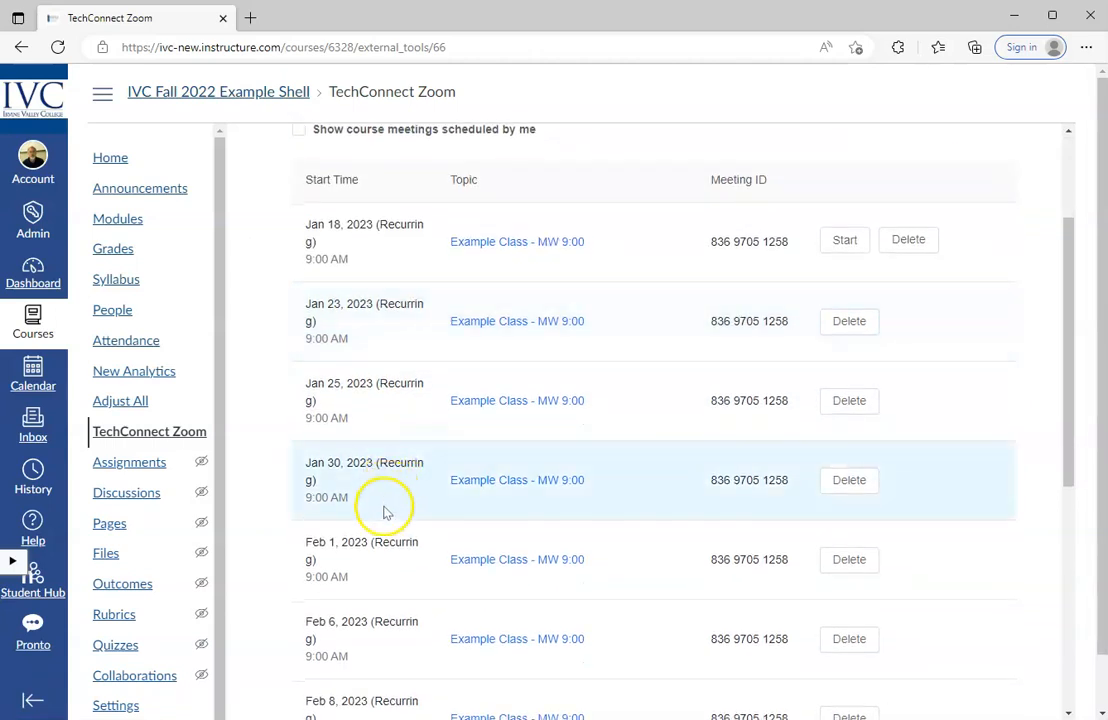
Delete only the Feb 20, 2023 occurrence of "Example Class - MW 9:00" from the upcoming meetings
scroll(384, 605, down, 6)
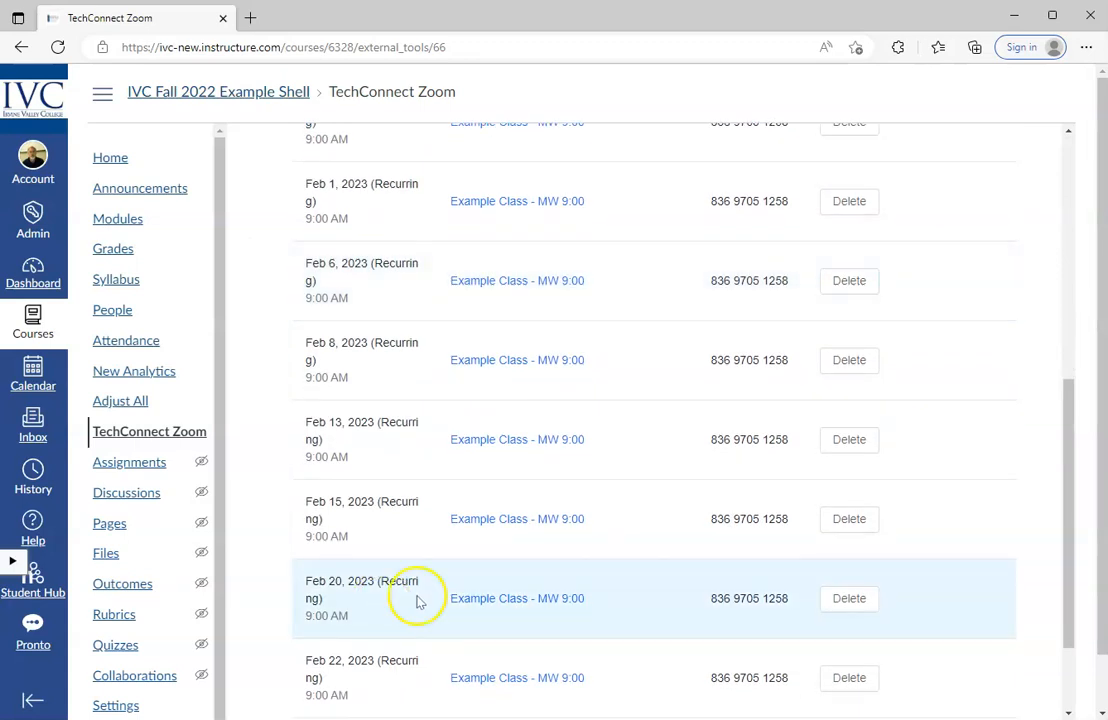
click(849, 600)
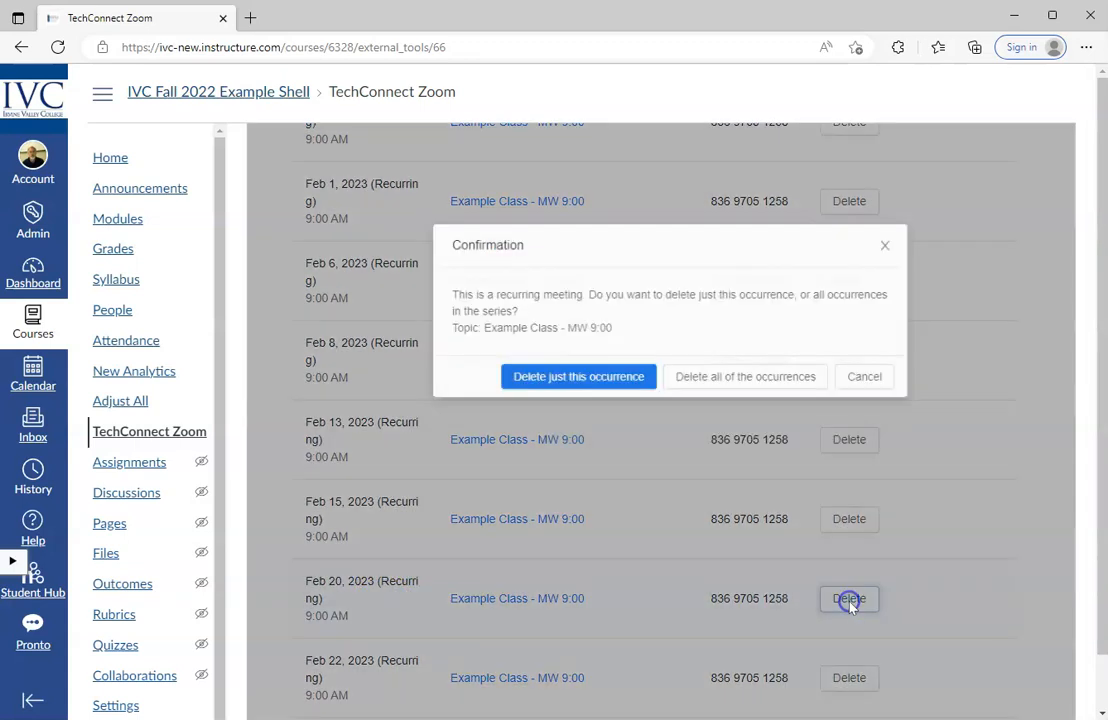
click(588, 372)
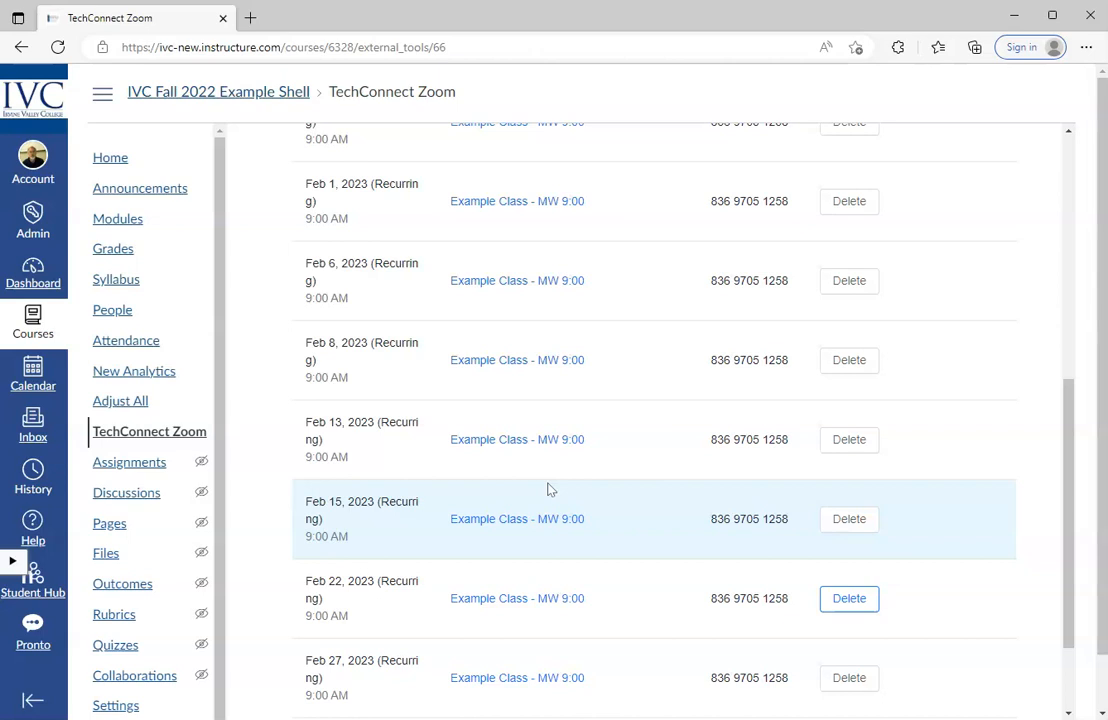
Find the Mar 20, 2023 occurrence of "Example Class - MW 9:00" on the second page of meetings and delete just that occurrence
scroll(549, 489, down, 2)
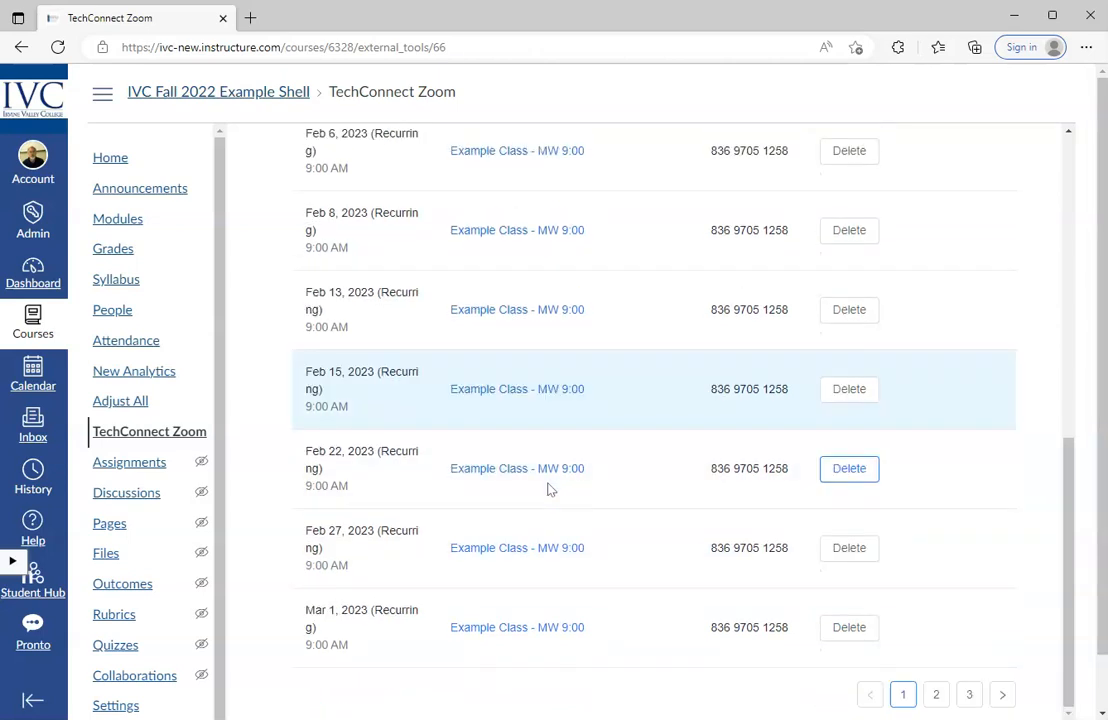
click(937, 695)
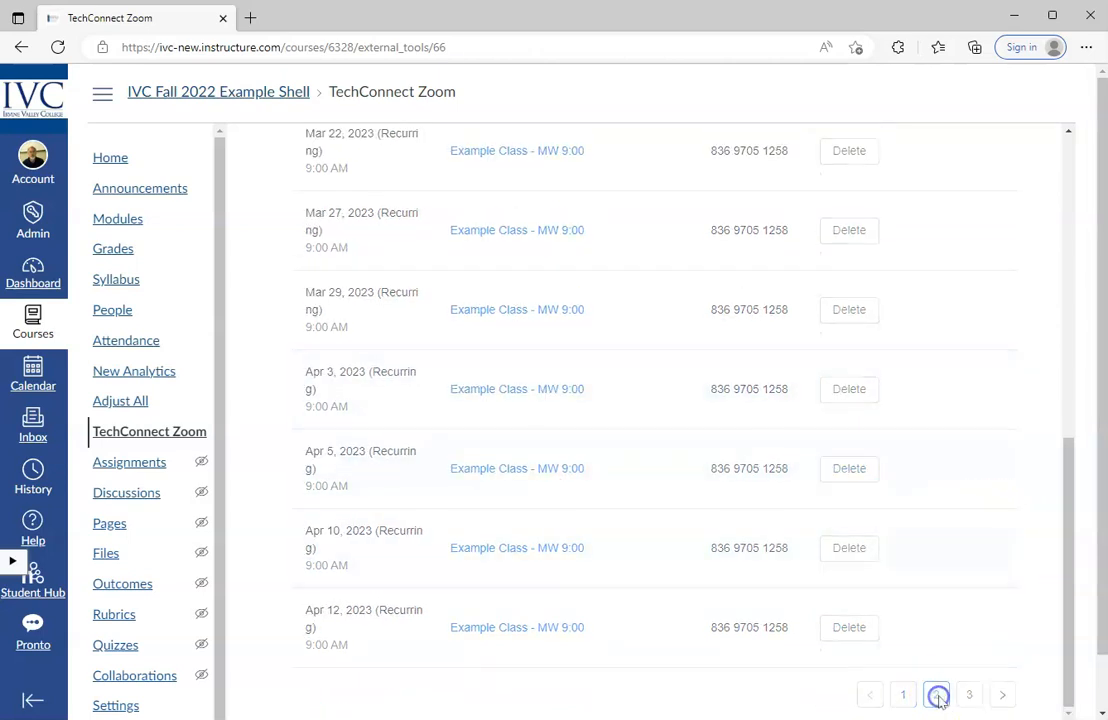
scroll(643, 322, up, 3)
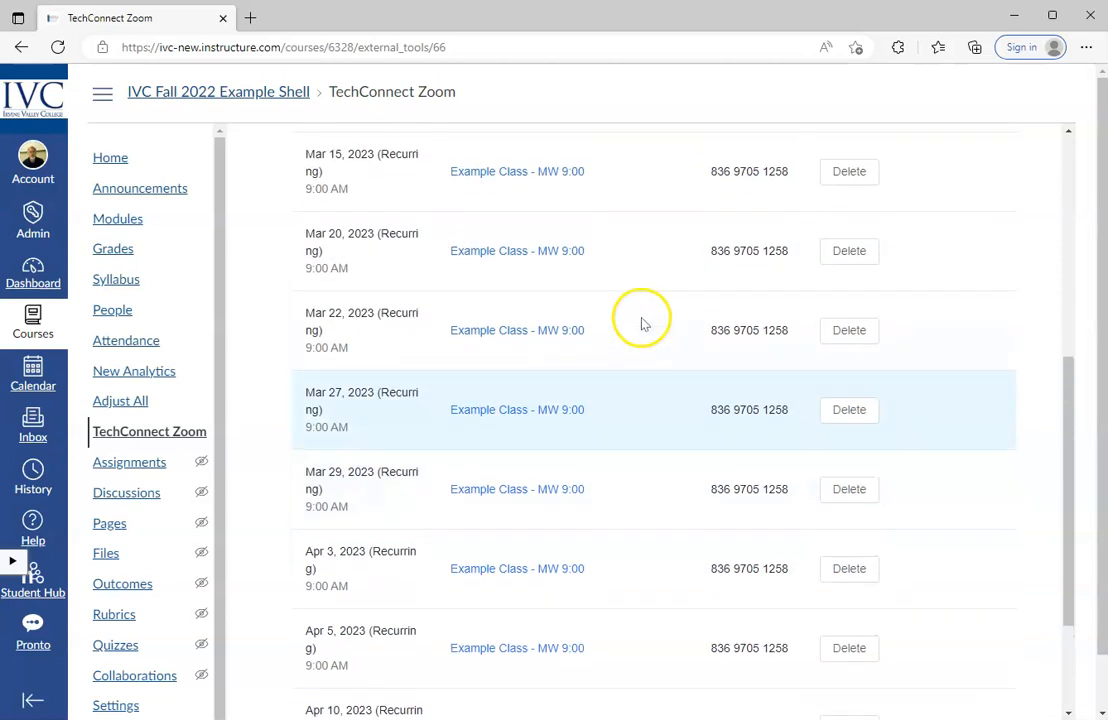
scroll(643, 322, up, 3)
click(838, 428)
click(574, 367)
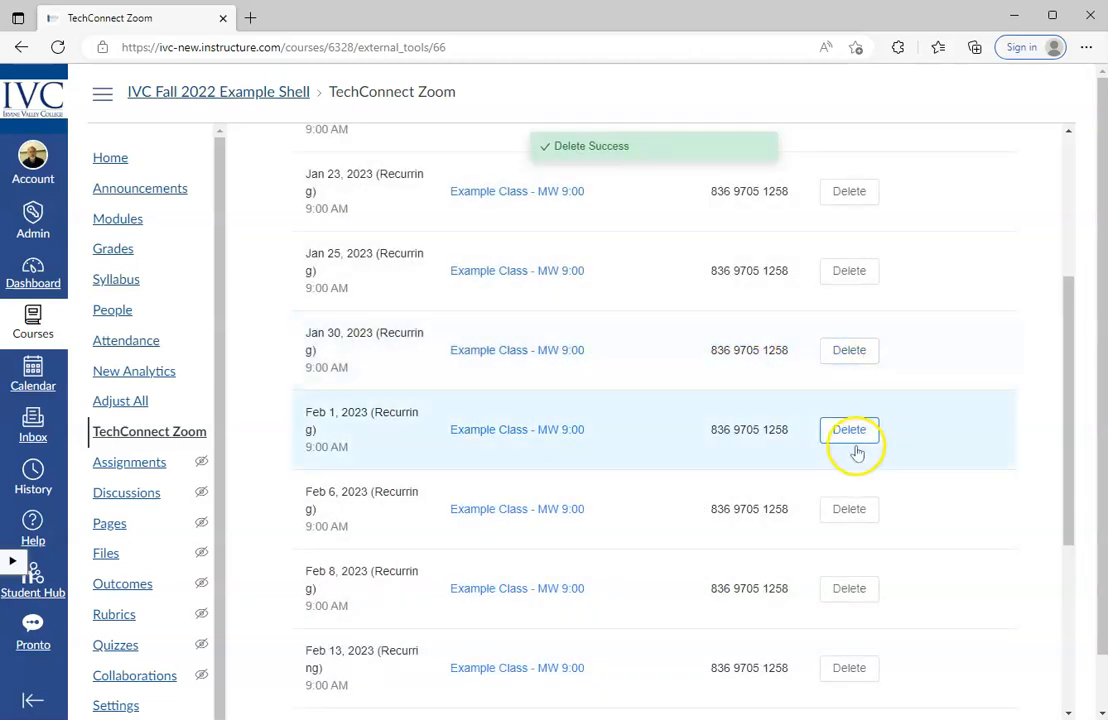
Return to the second page of upcoming meetings and delete just the Mar 22, 2023 occurrence of the class meeting
scroll(767, 442, down, 4)
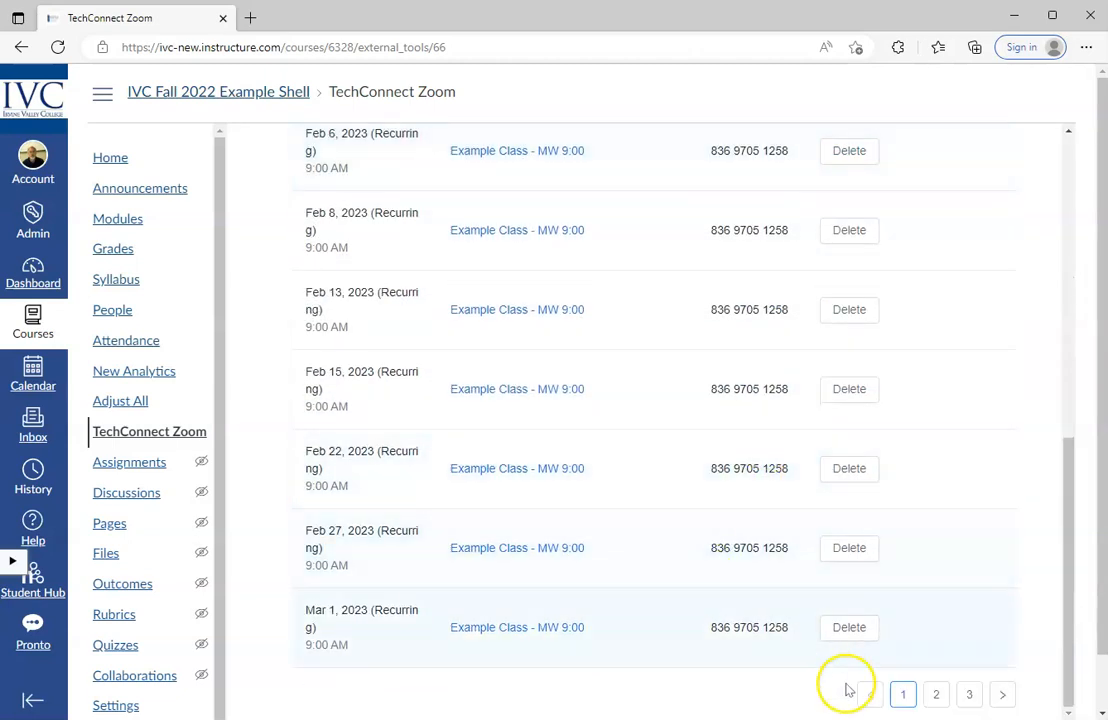
click(936, 694)
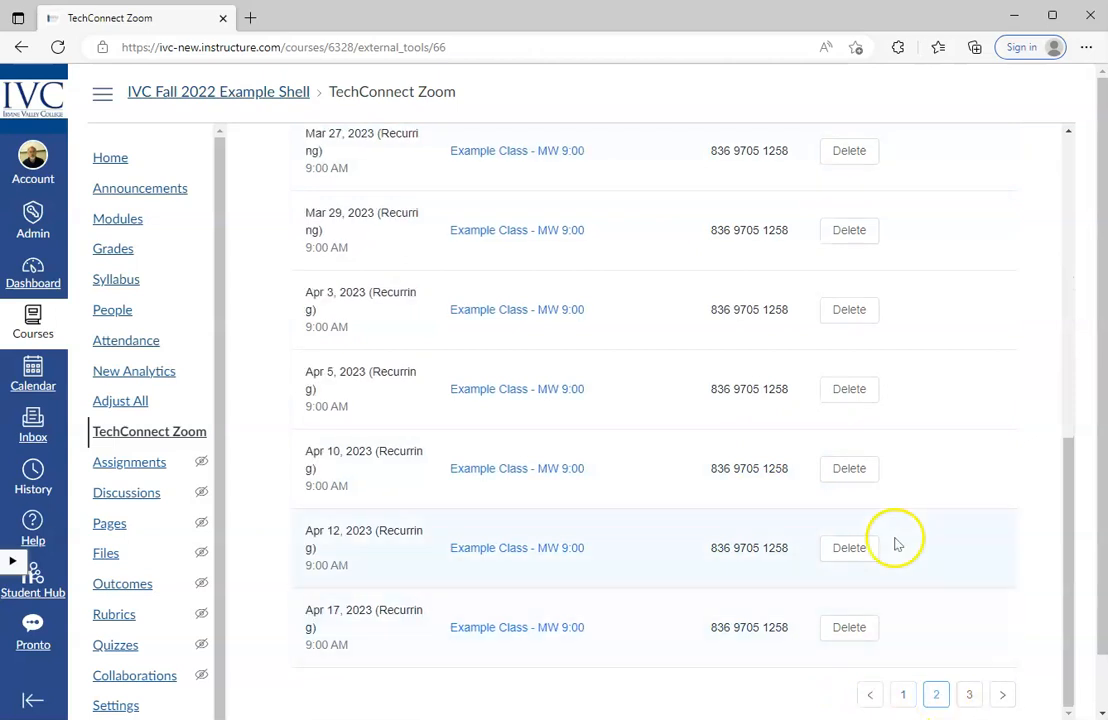
scroll(530, 235, up, 2)
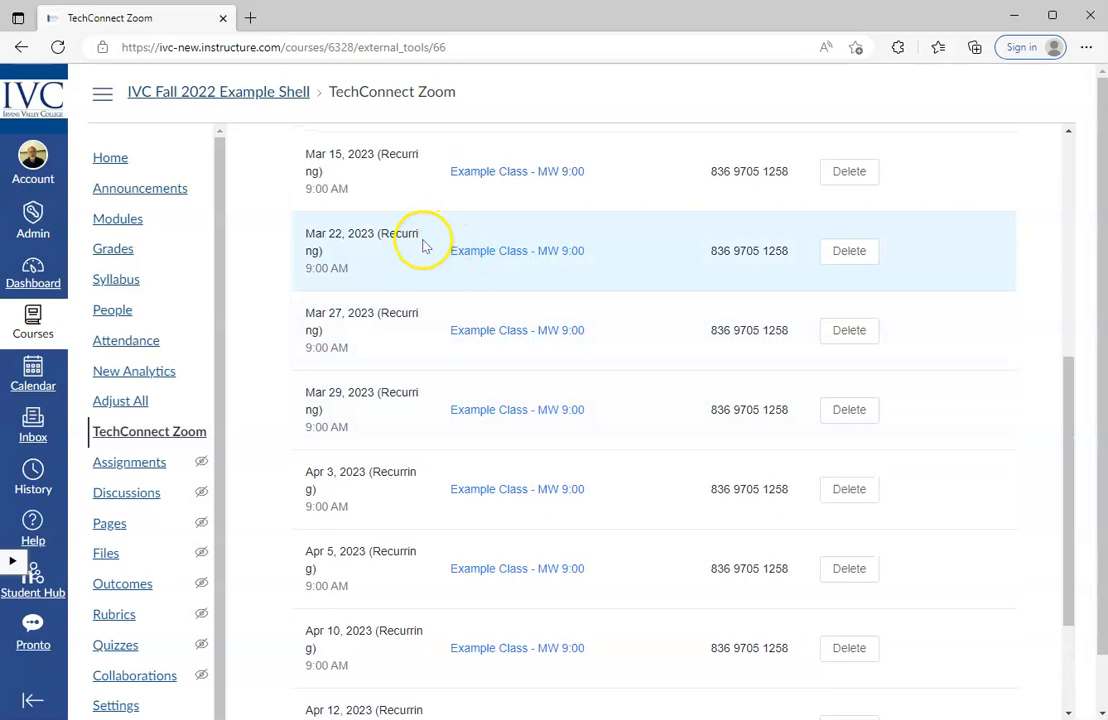
click(849, 251)
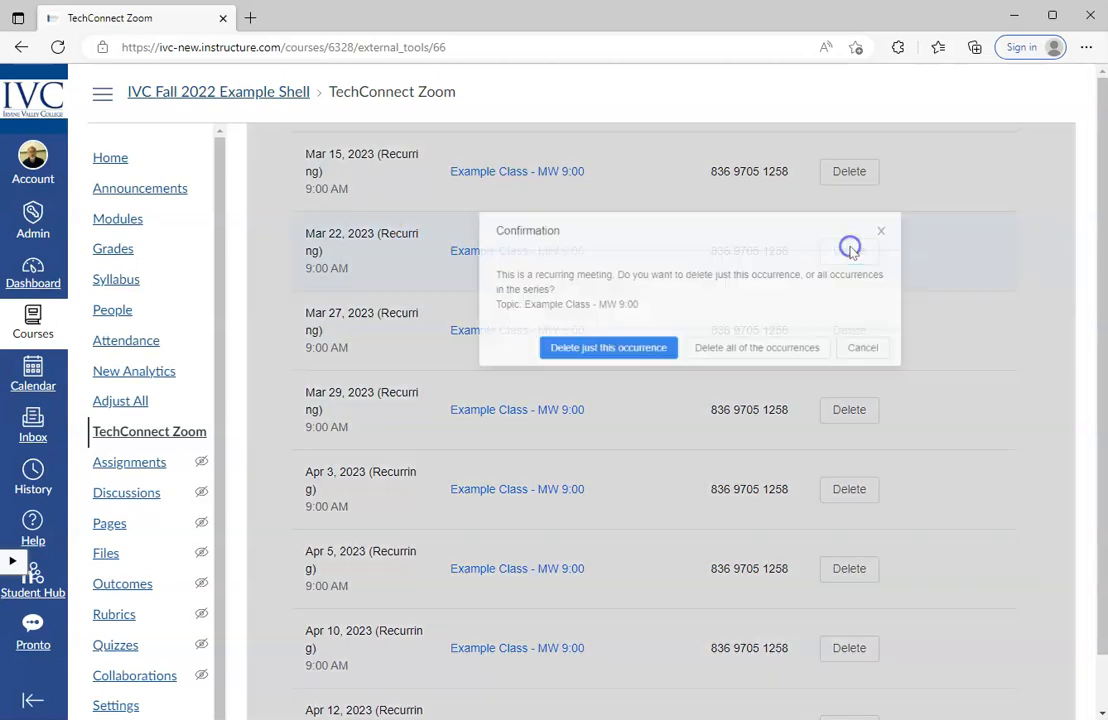
click(588, 365)
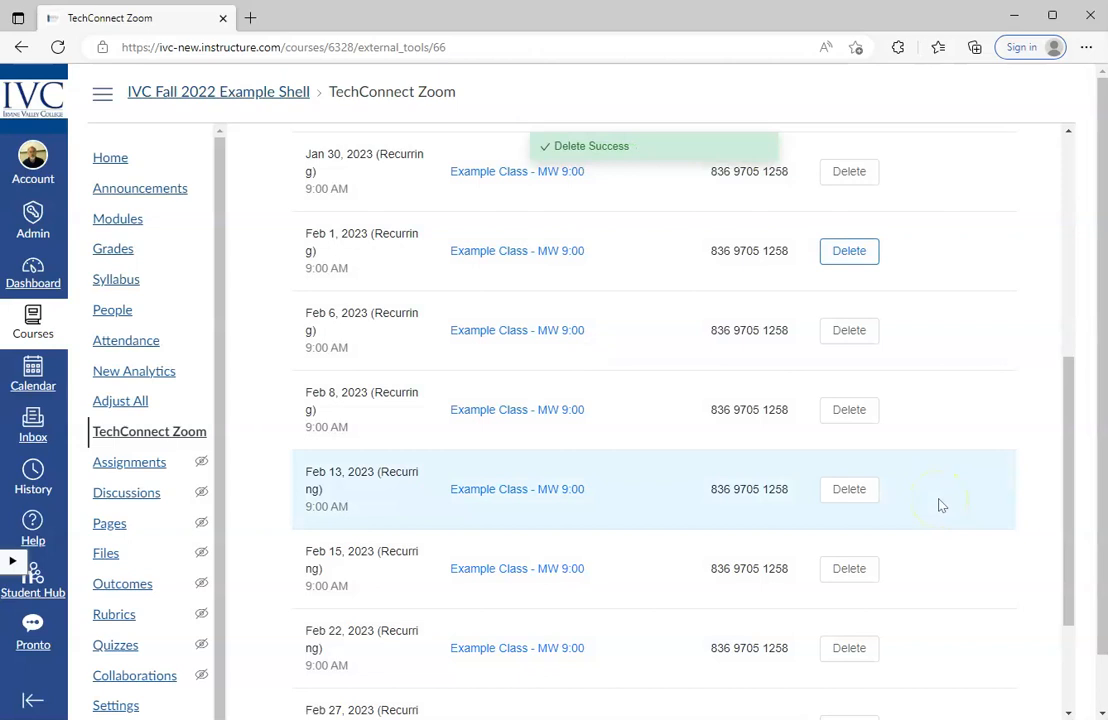
View the option for importing an existing meeting by its meeting ID, and close it without importing anything
scroll(940, 505, down, 3)
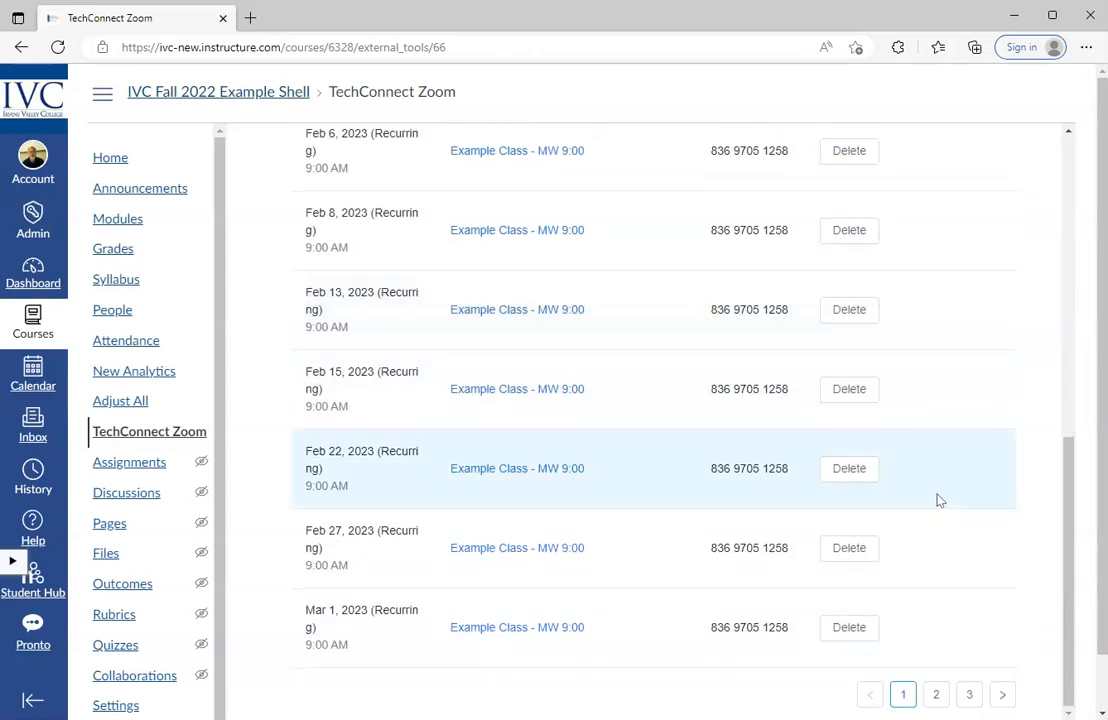
scroll(940, 500, up, 7)
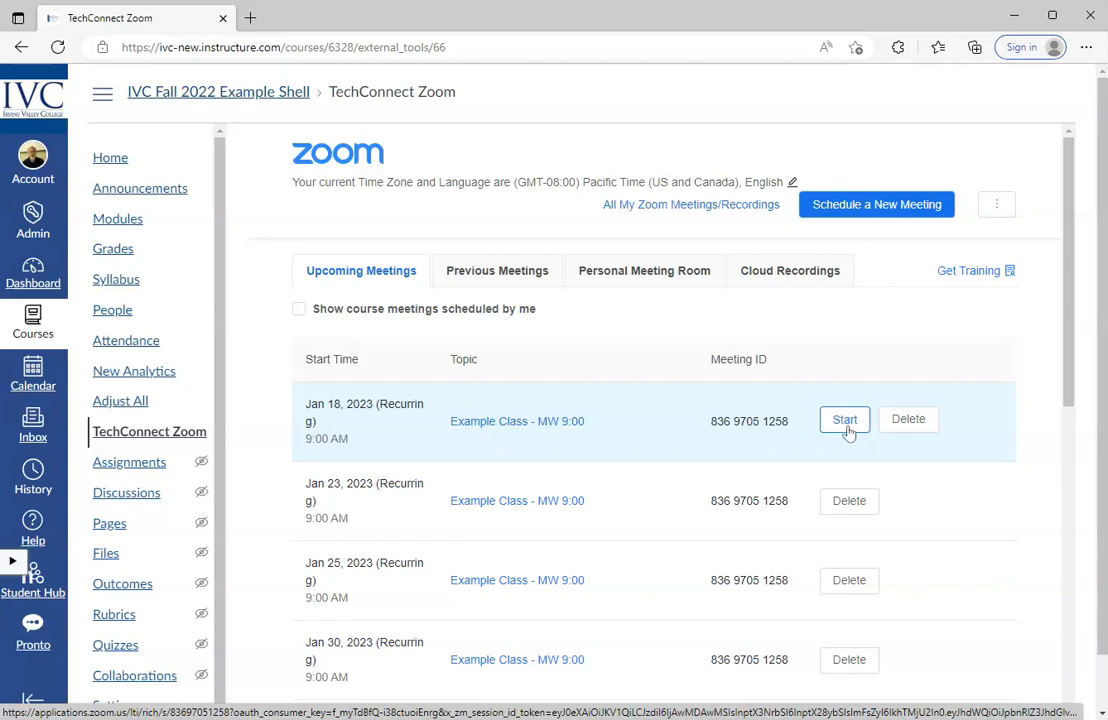
click(998, 207)
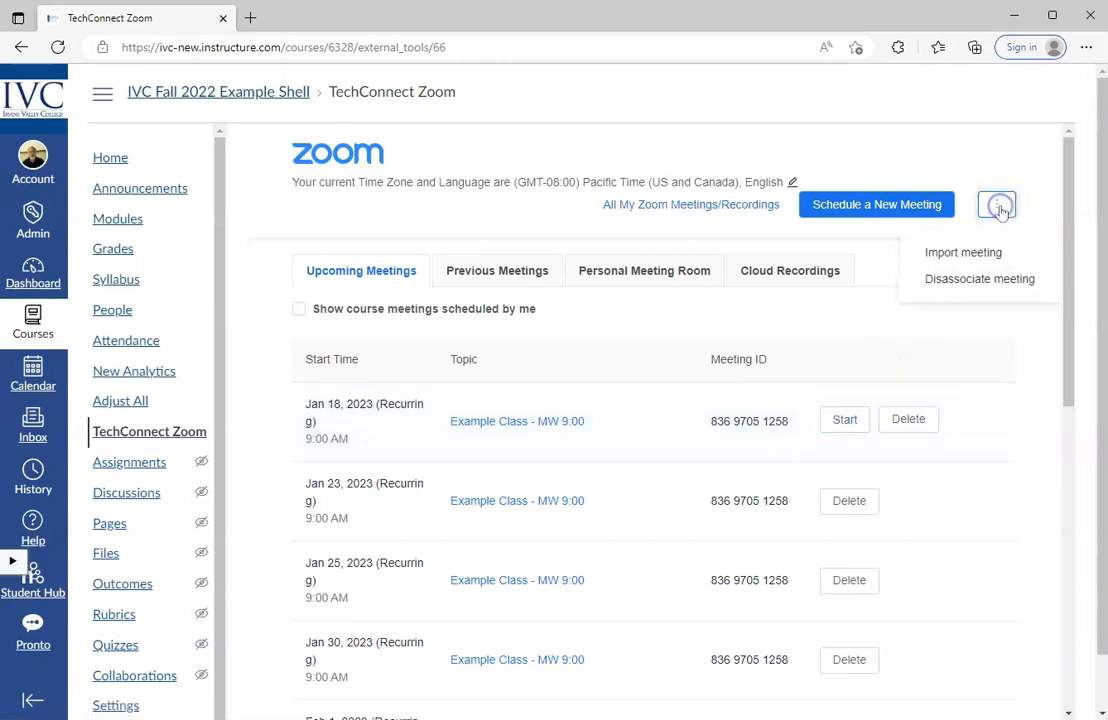
click(975, 255)
click(631, 301)
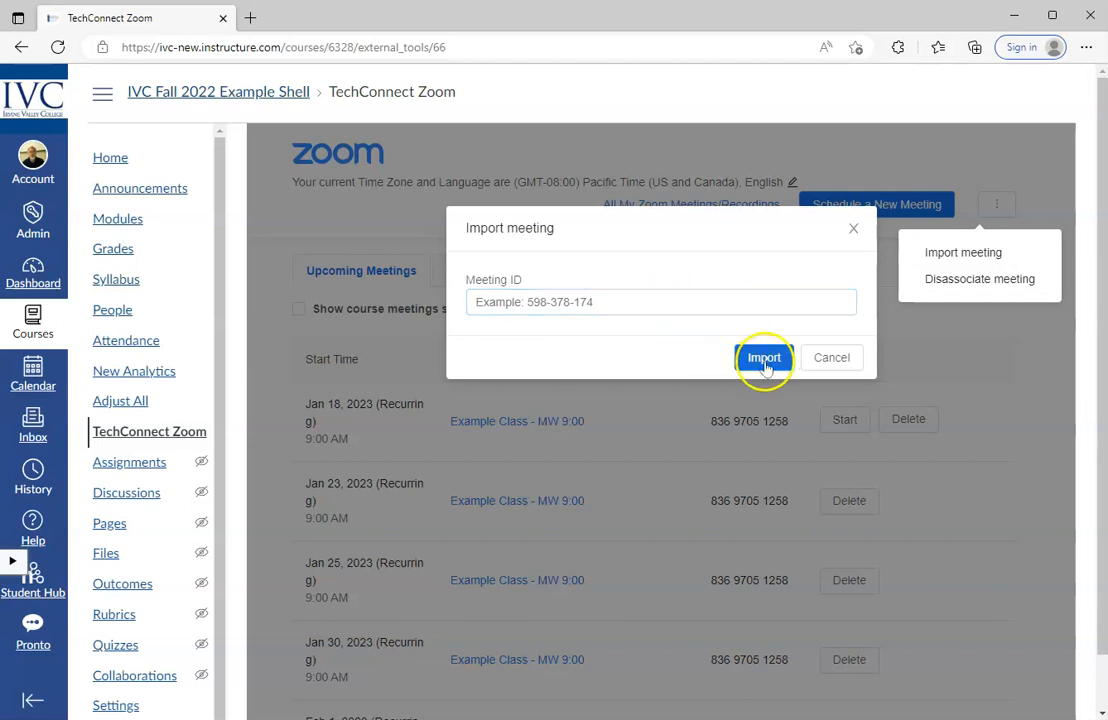
click(829, 360)
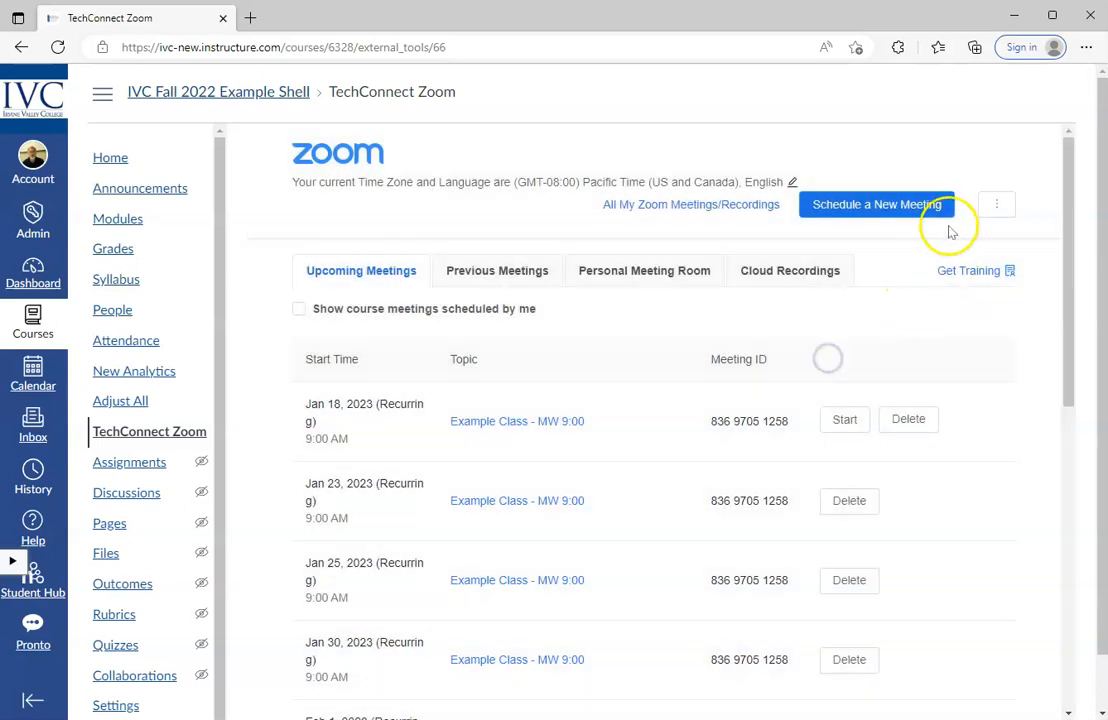
Look at the course's previous meetings, the personal meeting room and the cloud recordings, and return to the upcoming meetings
click(492, 272)
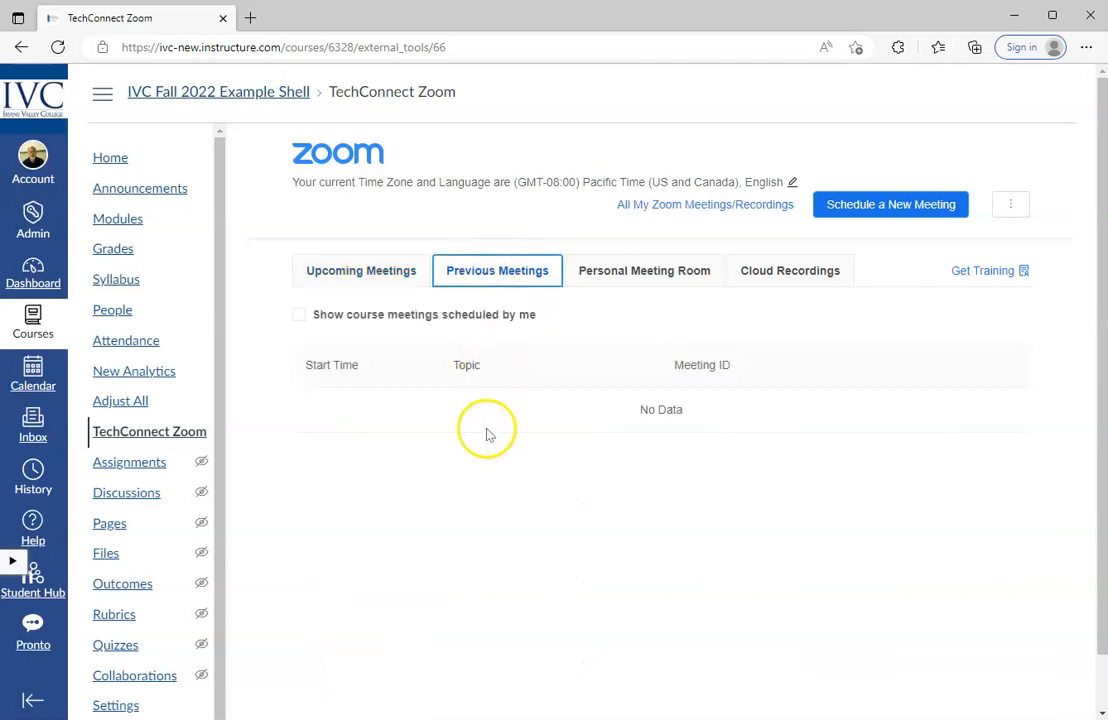
click(650, 272)
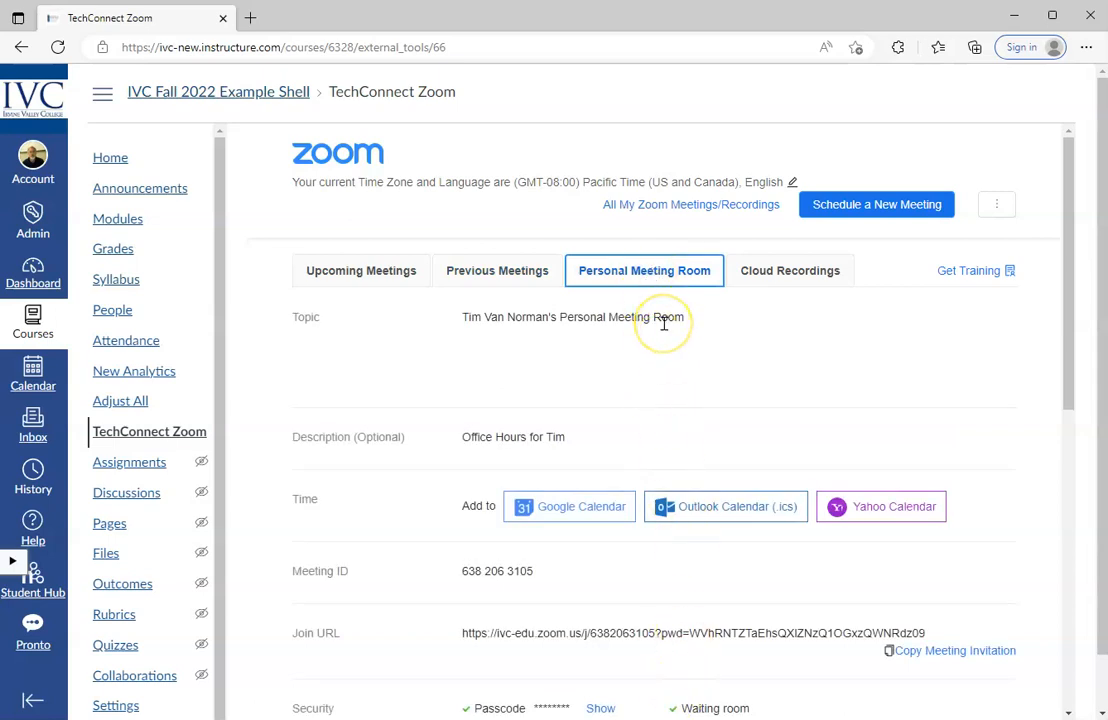
click(784, 276)
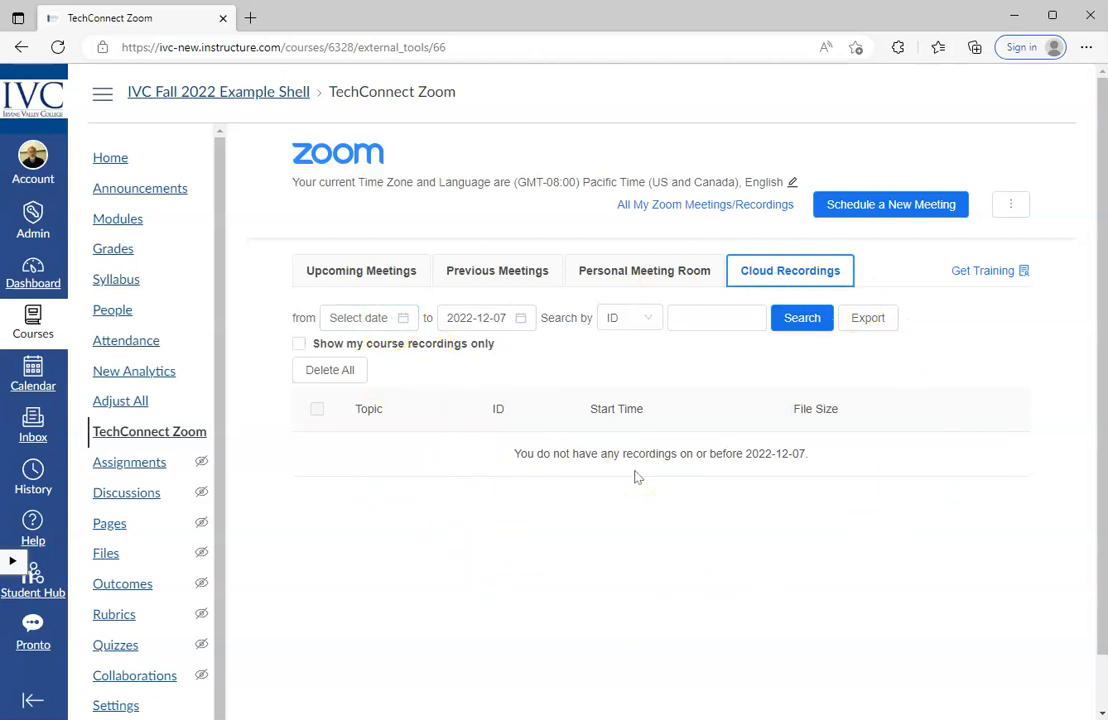
click(366, 277)
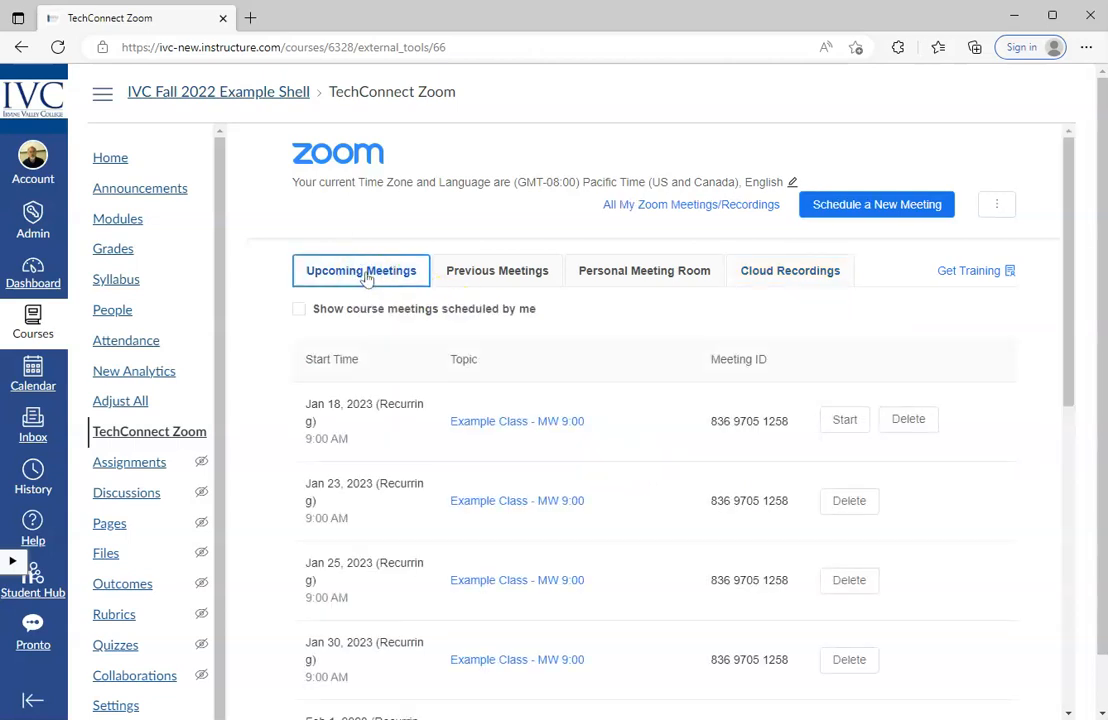